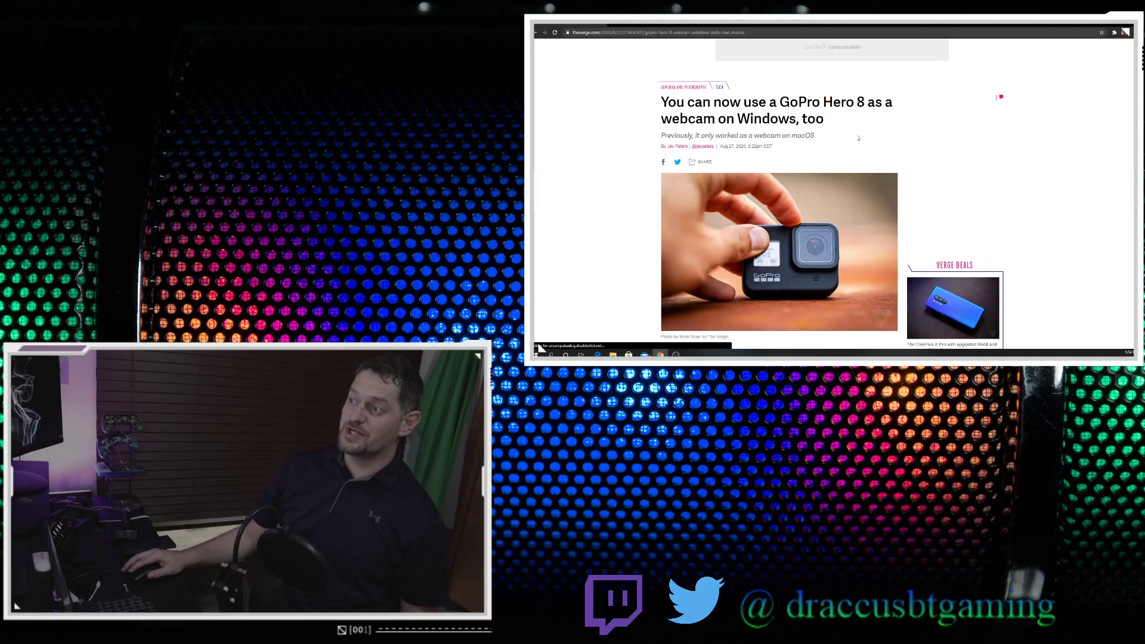
scroll(858, 137, down, 3)
scroll(858, 138, up, 2)
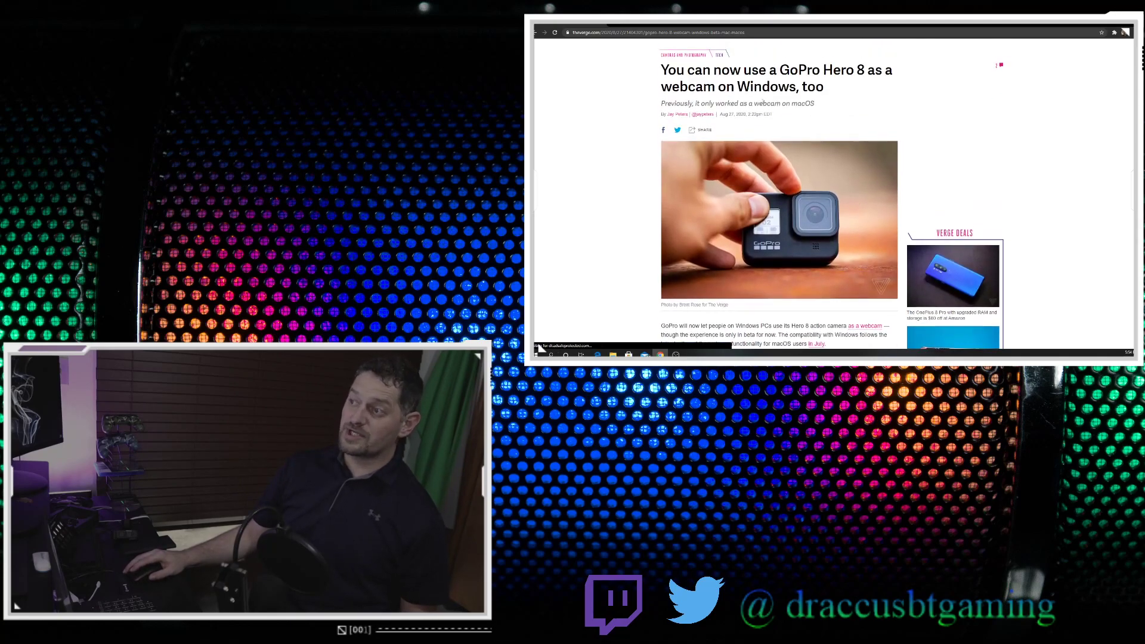
scroll(624, 192, down, 4)
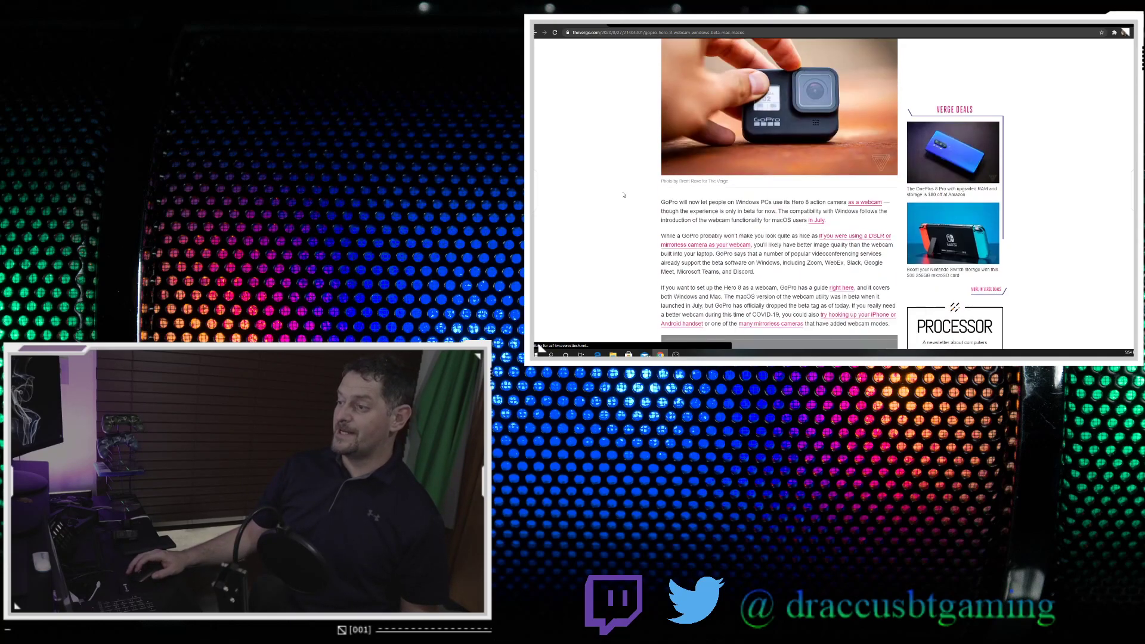
scroll(624, 195, down, 2)
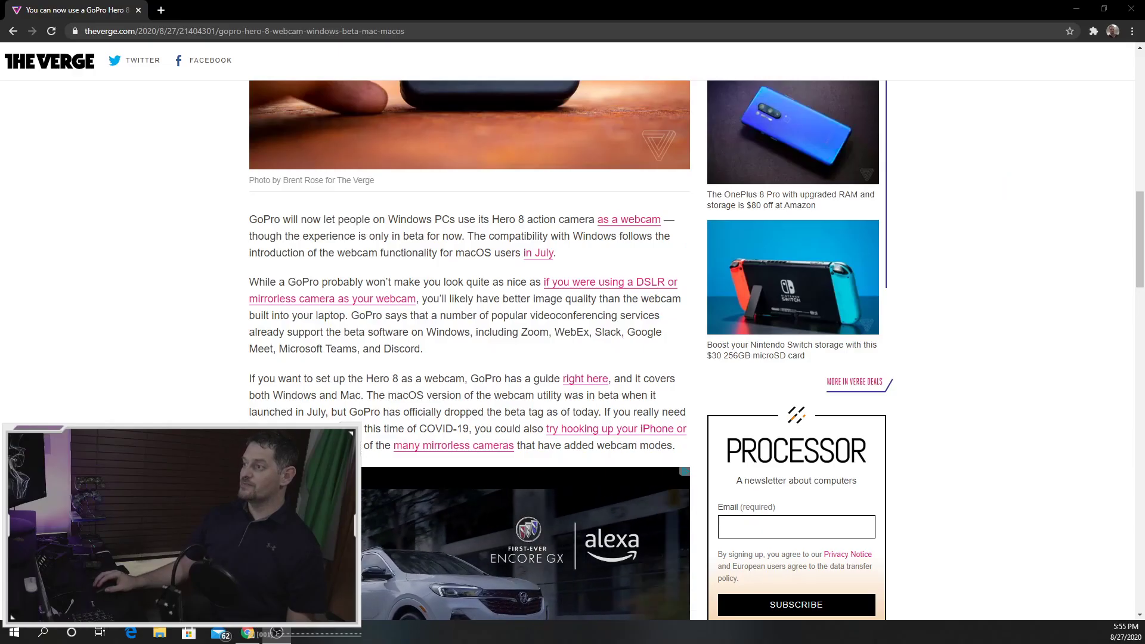
Step: Scroll through The Verge article to find the setup paragraph that links GoPro's guide
scroll(268, 192, down, 2)
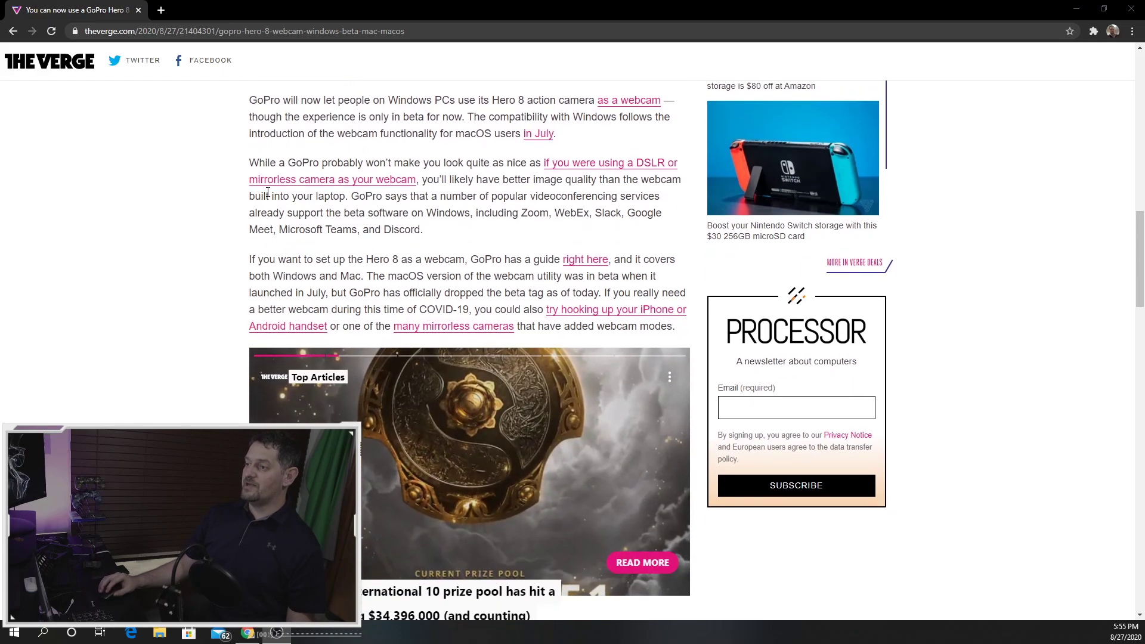
scroll(118, 273, down, 4)
scroll(119, 275, down, 4)
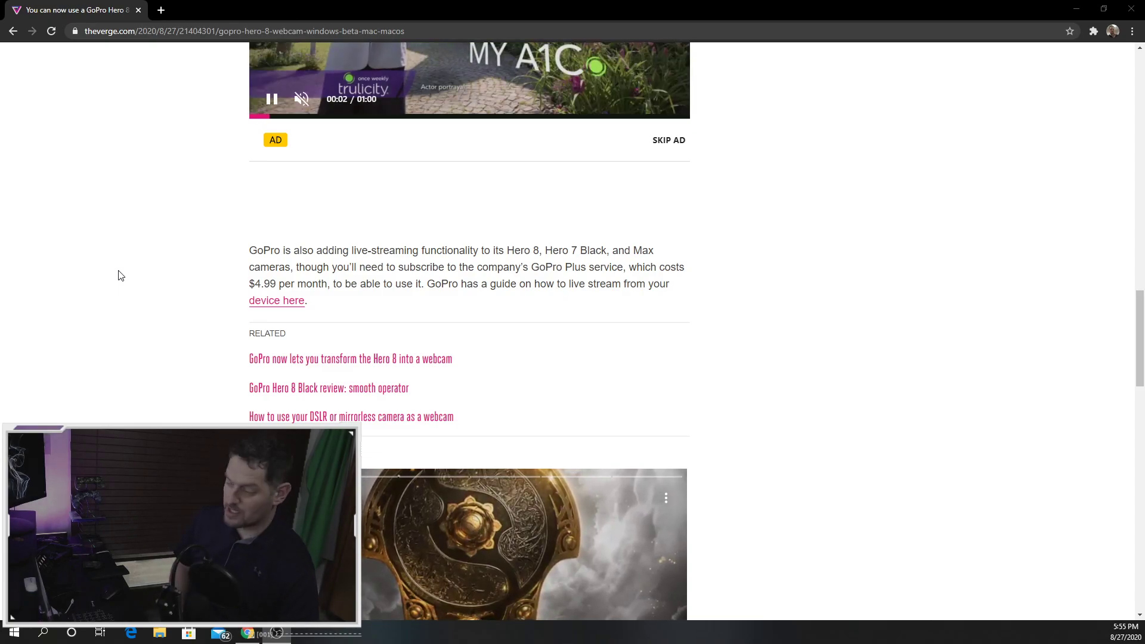
scroll(445, 326, up, 3)
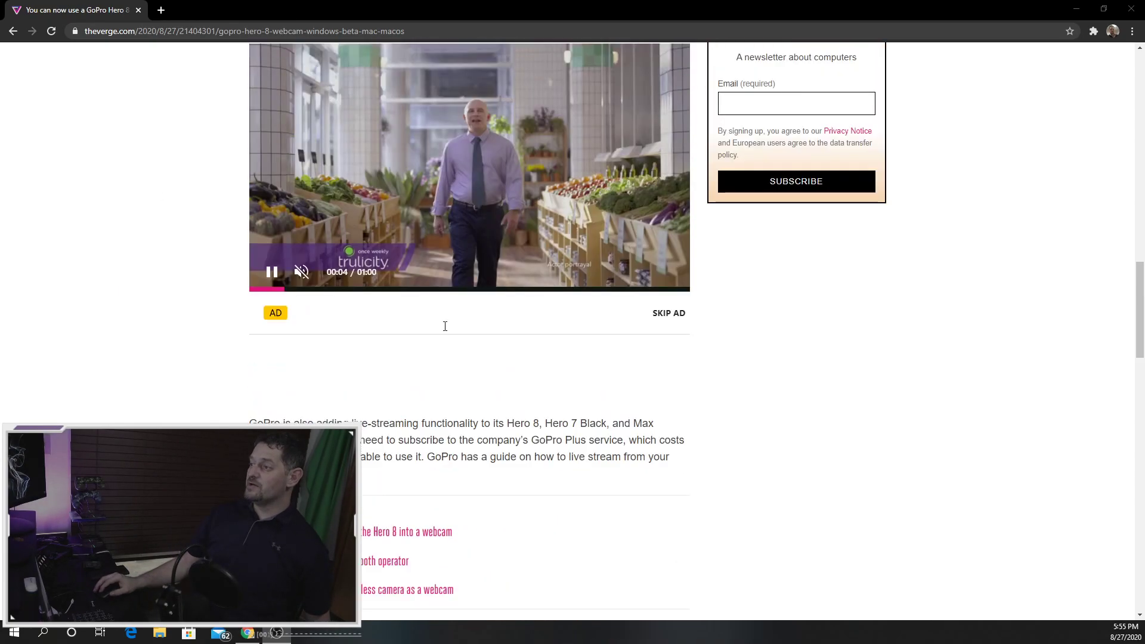
scroll(445, 327, up, 7)
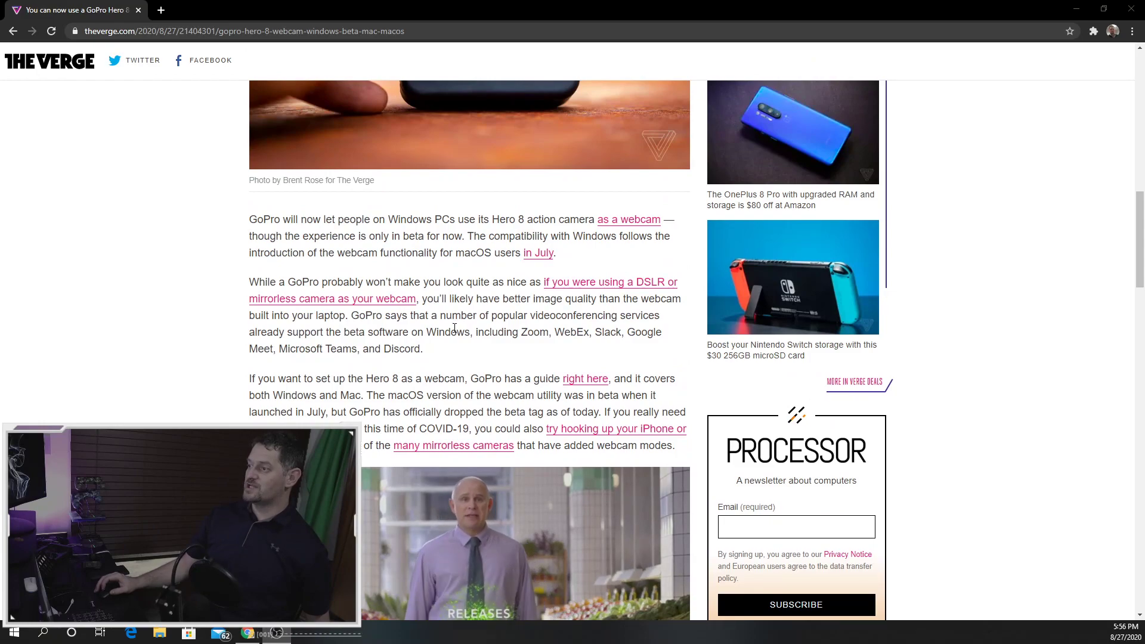
scroll(454, 329, up, 1)
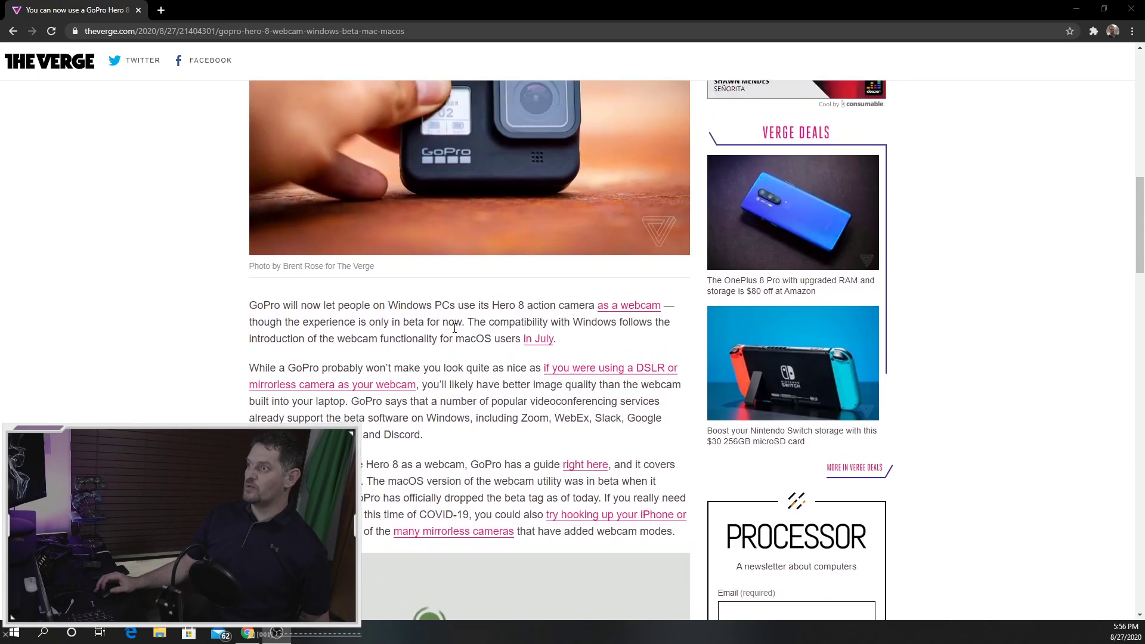
scroll(454, 328, up, 9)
scroll(455, 328, down, 10)
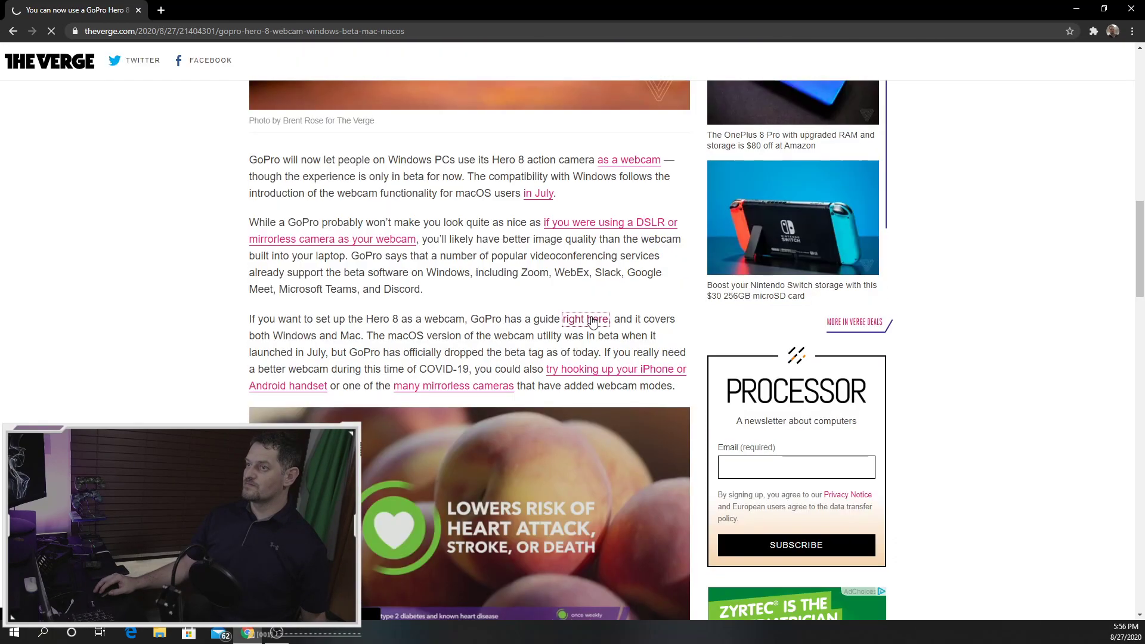
Step: Open GoPro's 'How to Use Your GoPro as a Webcam' guide via the 'right here' link and scroll through it
click(592, 316)
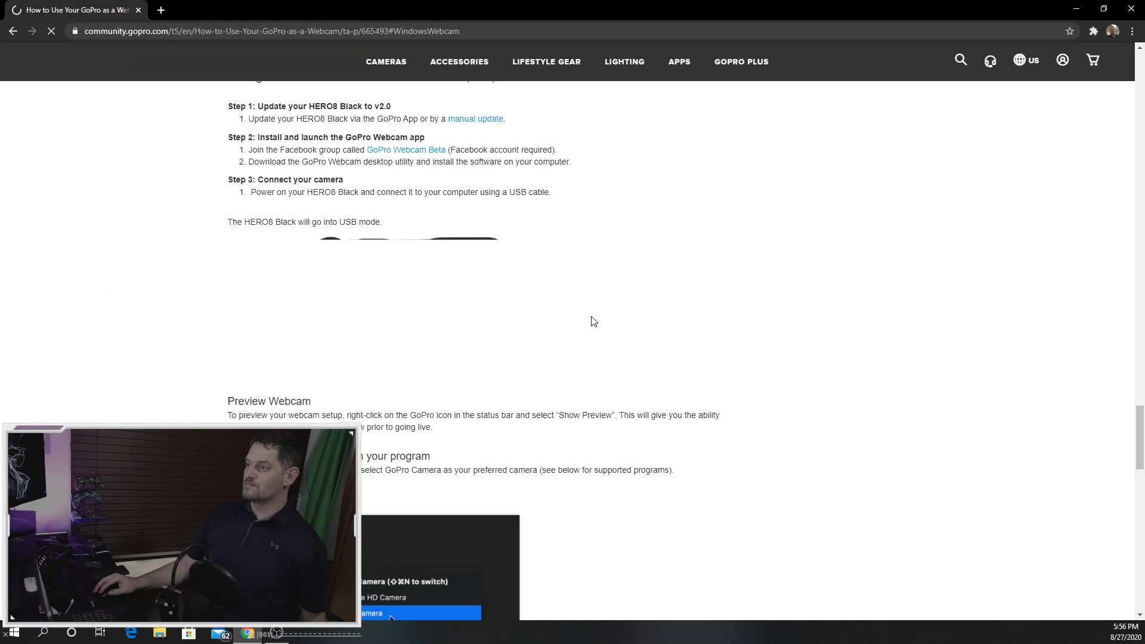
scroll(593, 357, up, 13)
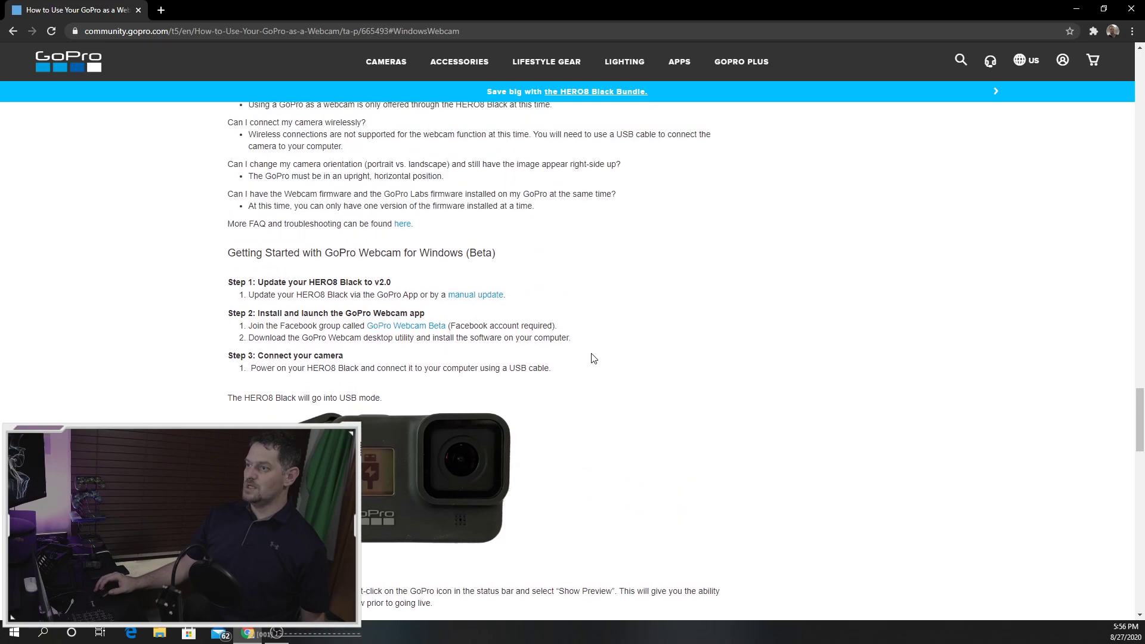
scroll(593, 358, up, 15)
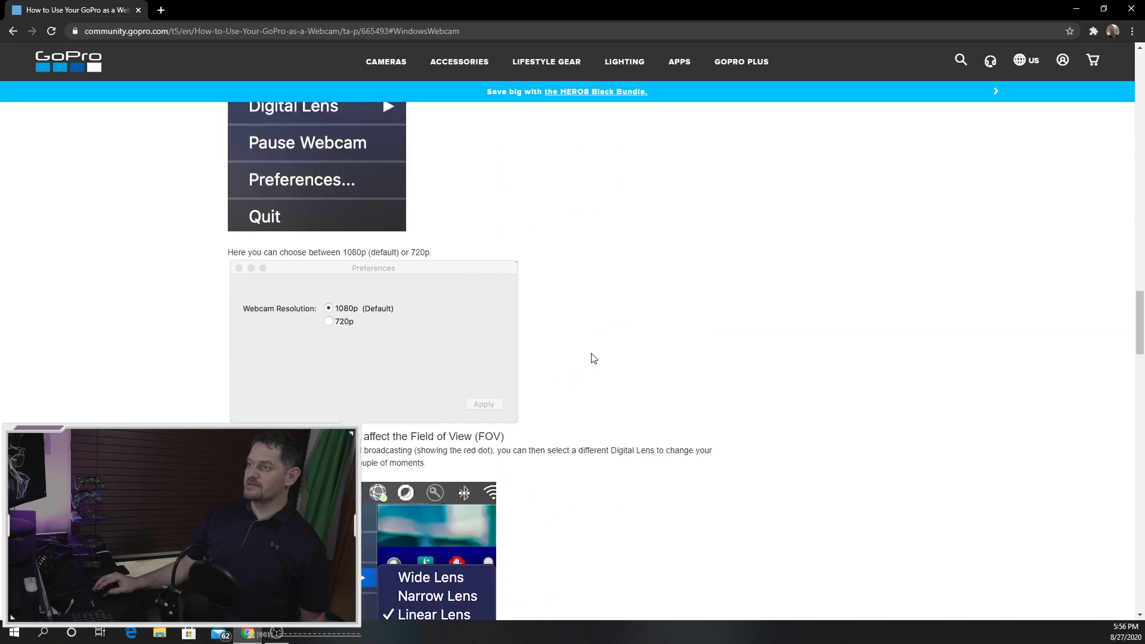
scroll(592, 357, up, 12)
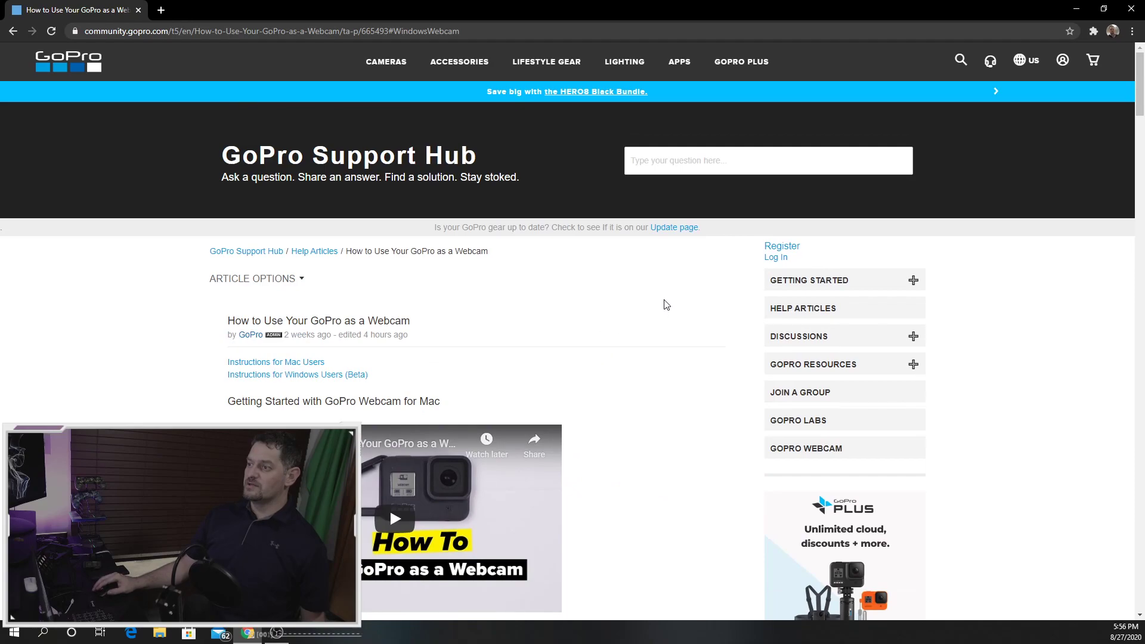
scroll(666, 305, down, 8)
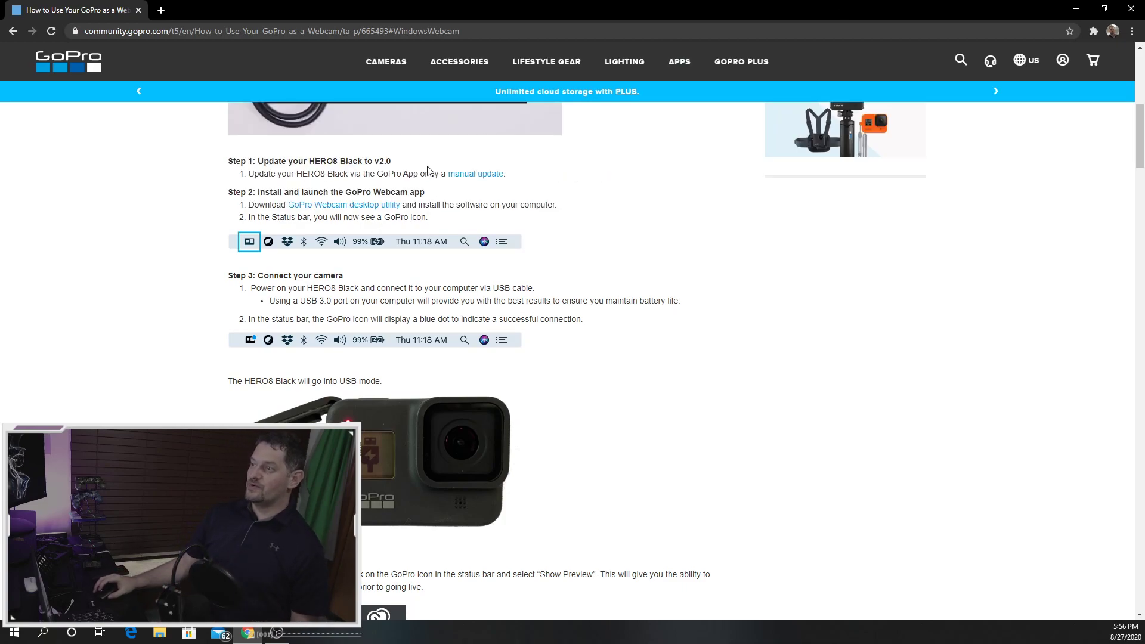
scroll(265, 296, up, 2)
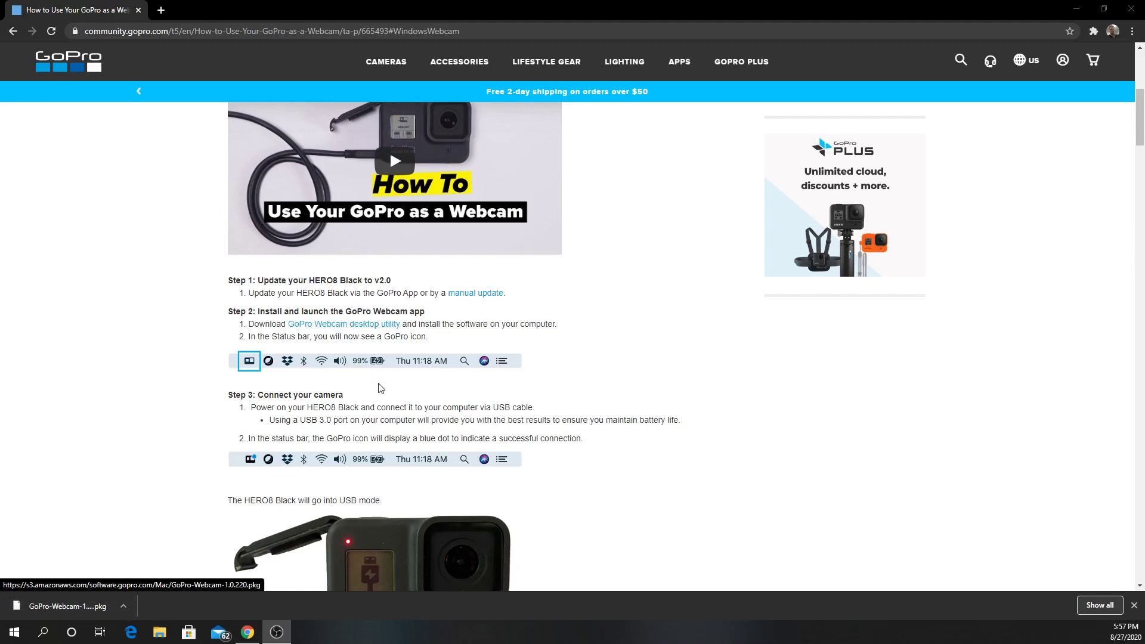
Step: Scroll the GoPro support page past the Mac sections and FAQ to the Windows (Beta) section
scroll(424, 419, down, 11)
scroll(466, 429, down, 18)
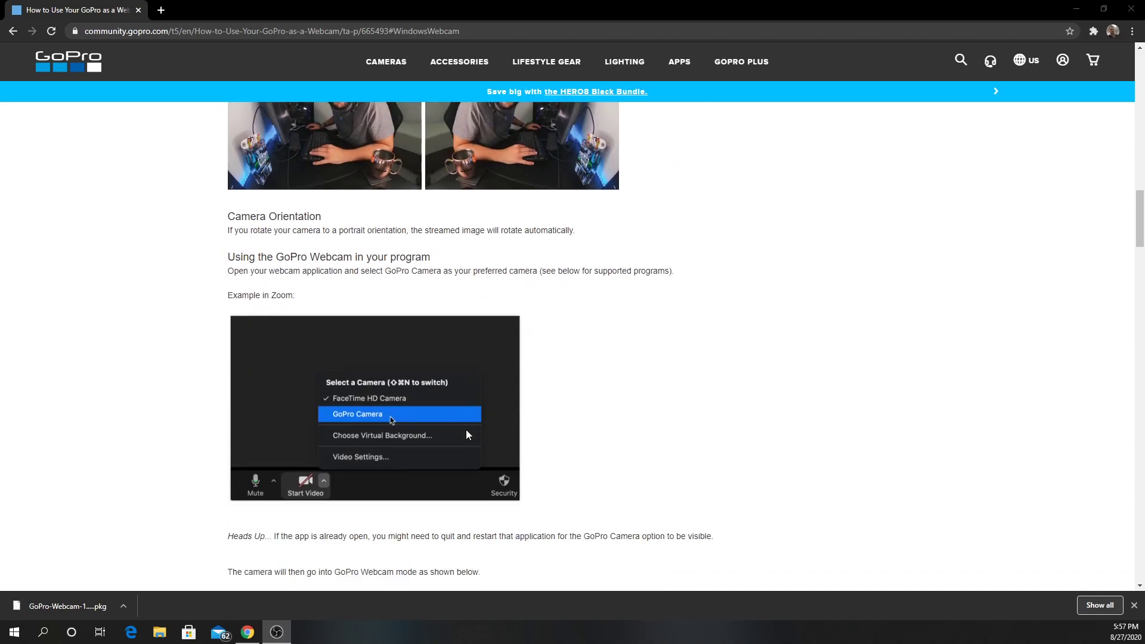
scroll(477, 416, down, 5)
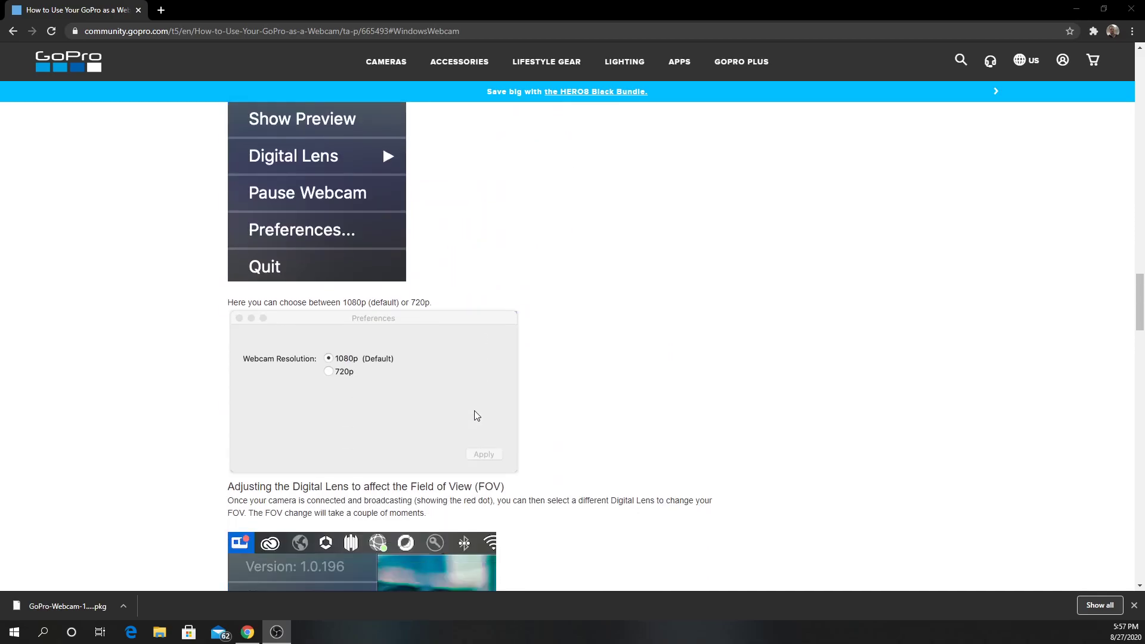
scroll(476, 416, down, 5)
scroll(477, 415, down, 15)
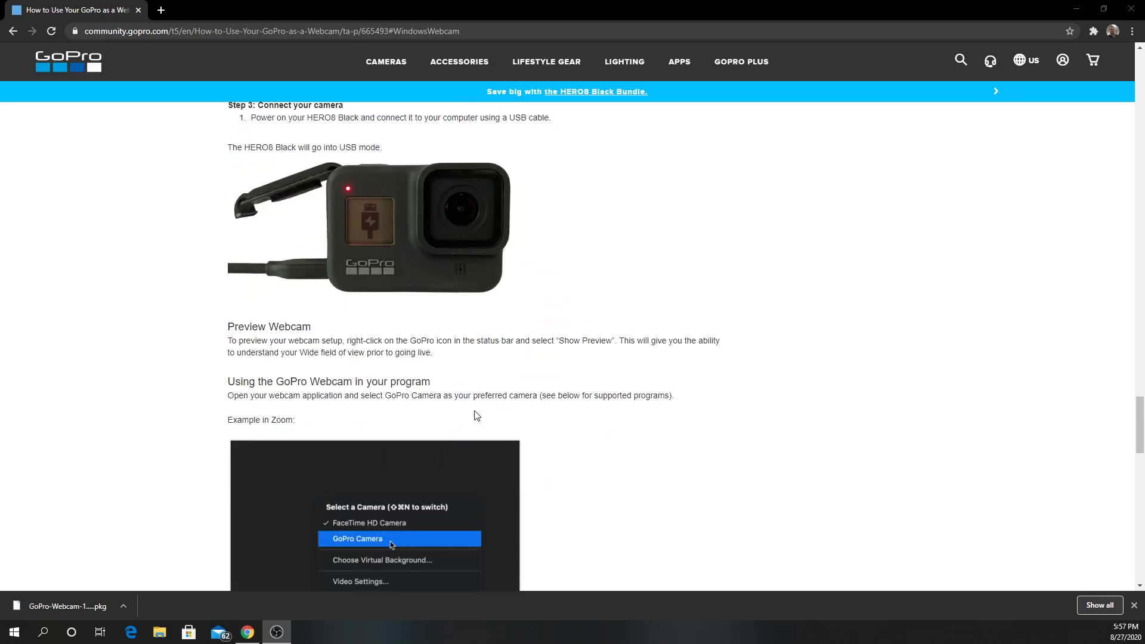
scroll(476, 415, down, 17)
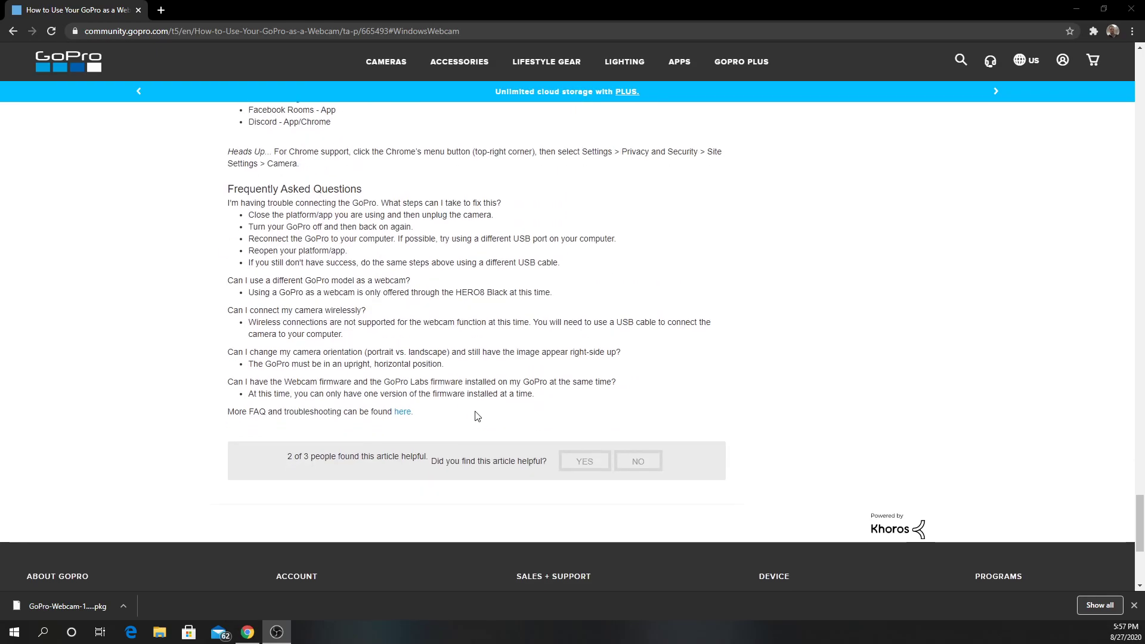
scroll(477, 416, up, 7)
scroll(477, 416, up, 16)
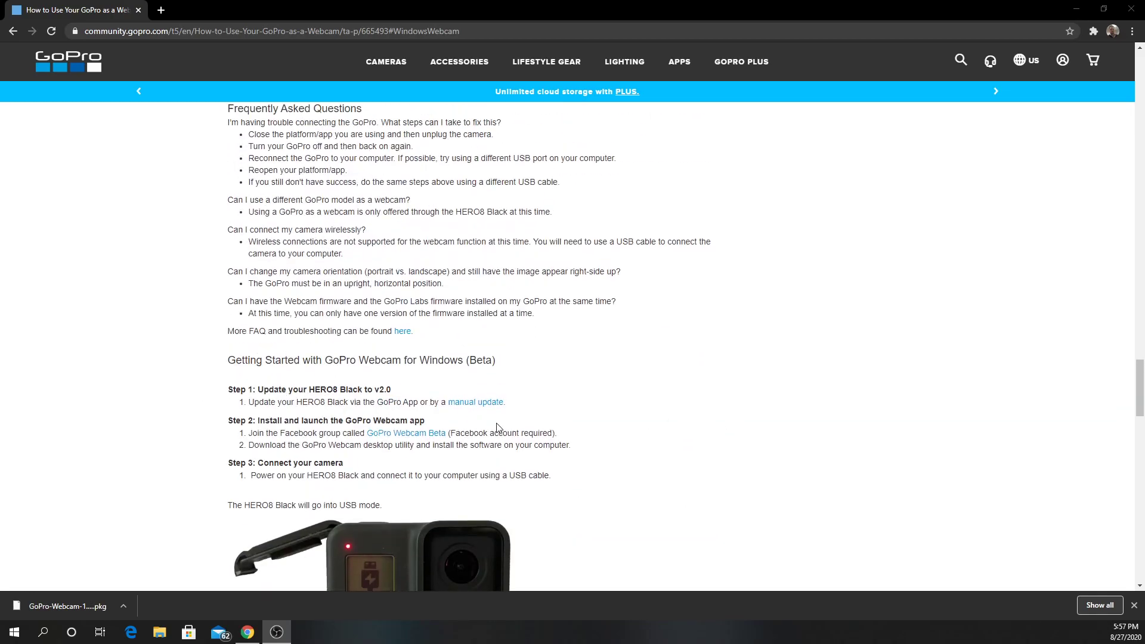
scroll(418, 438, down, 1)
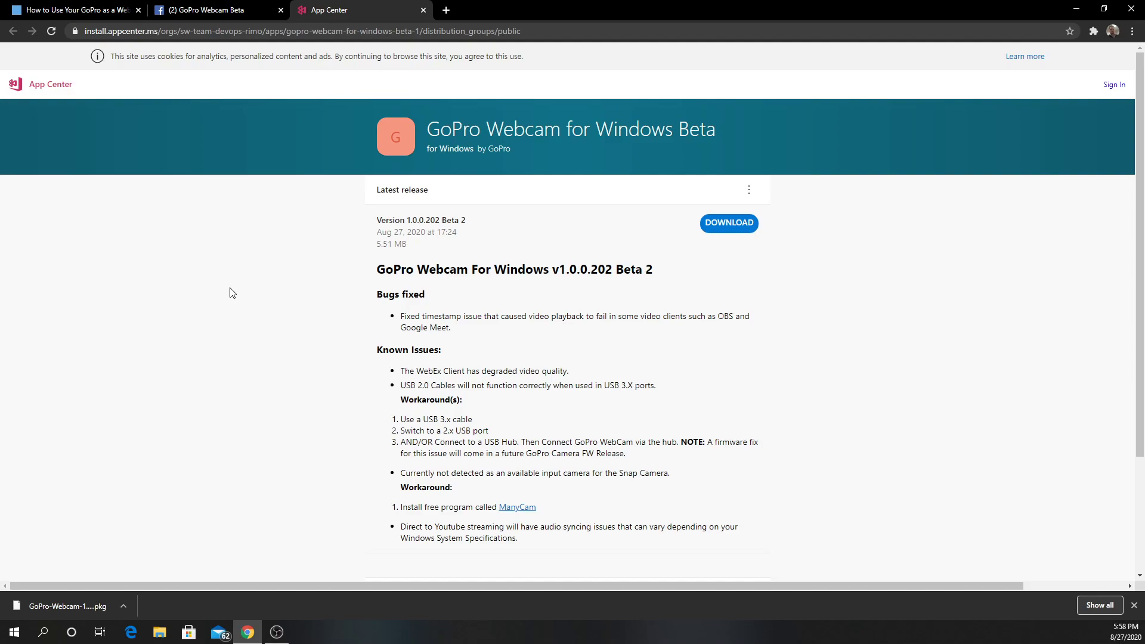
Step: Download the GoPro Webcam for Windows Beta .msi installer and bring its setup wizard forward
click(734, 228)
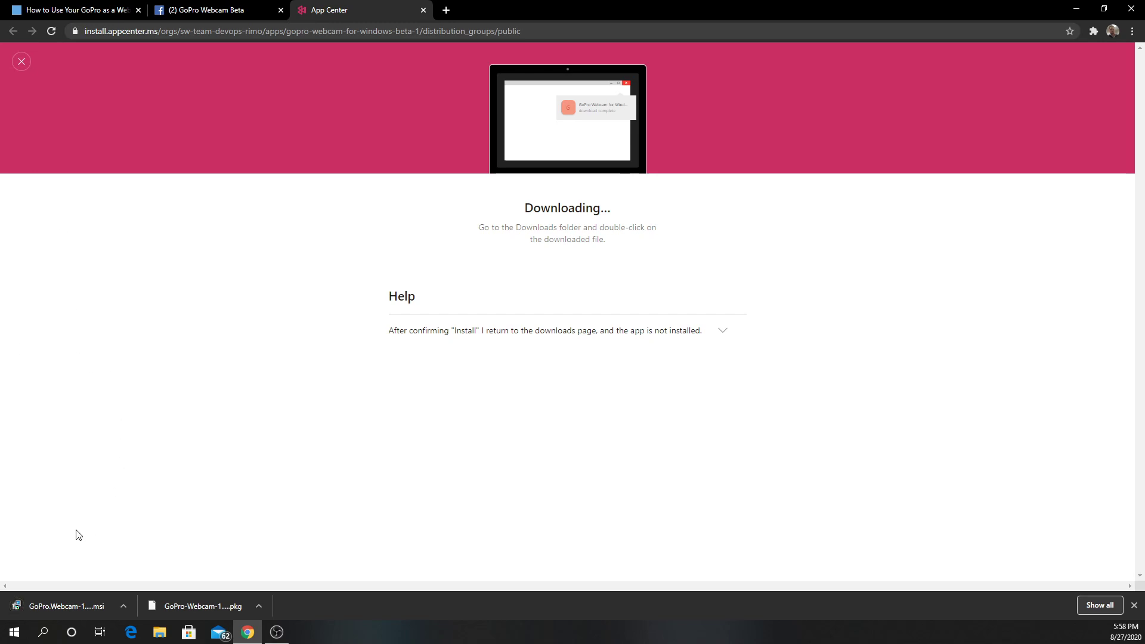
click(89, 608)
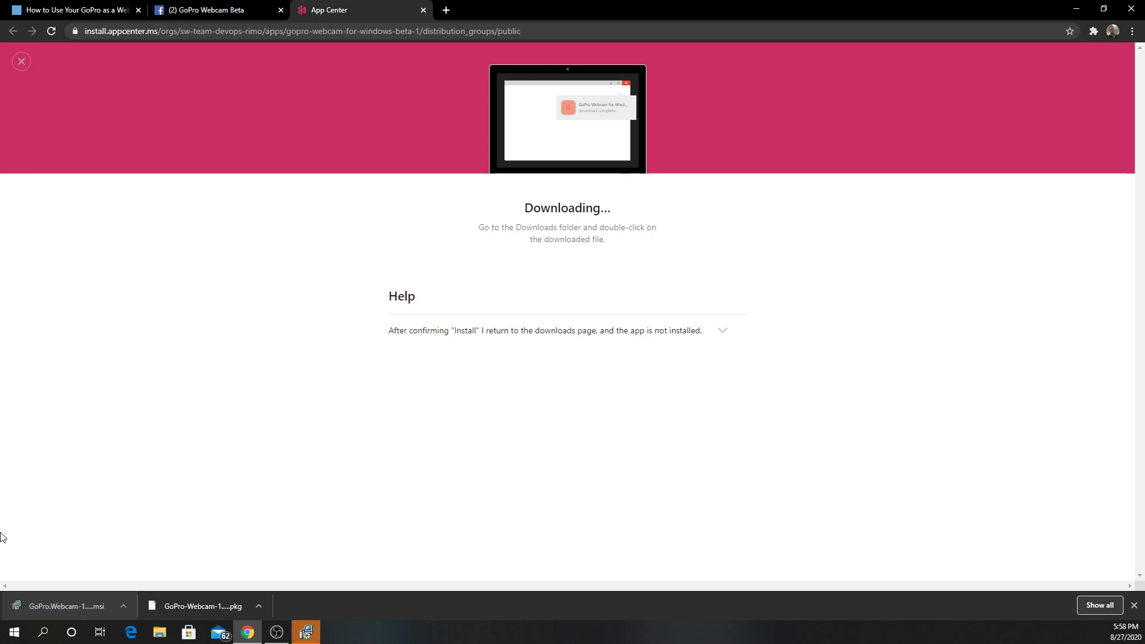
click(305, 634)
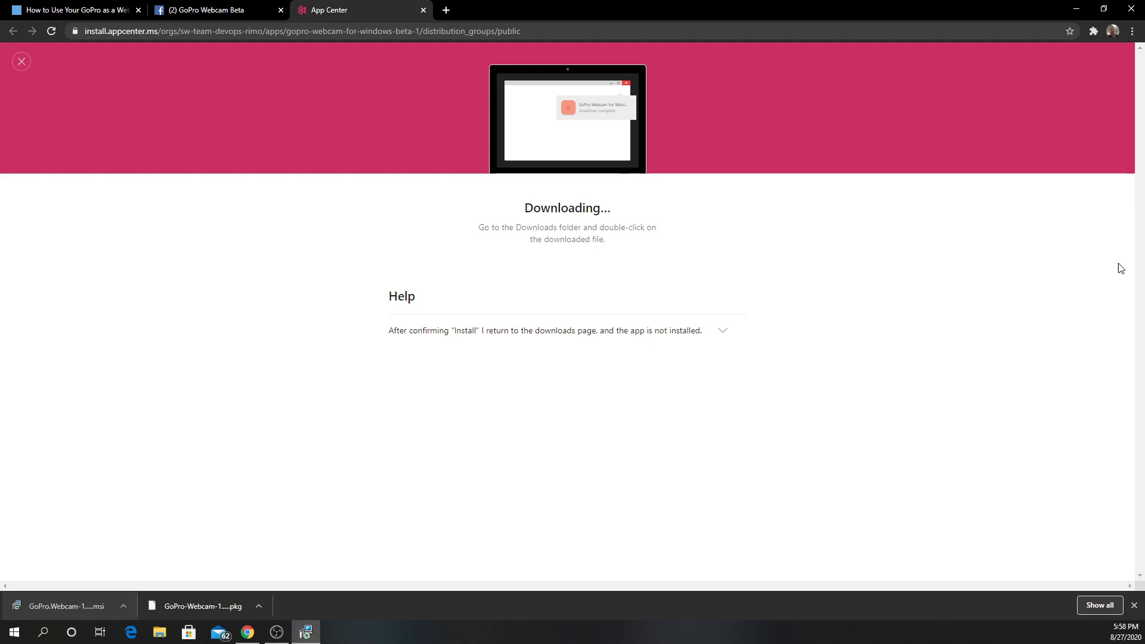
Step: Accept the GoPro Webcam licence agreement and start the installation
click(315, 388)
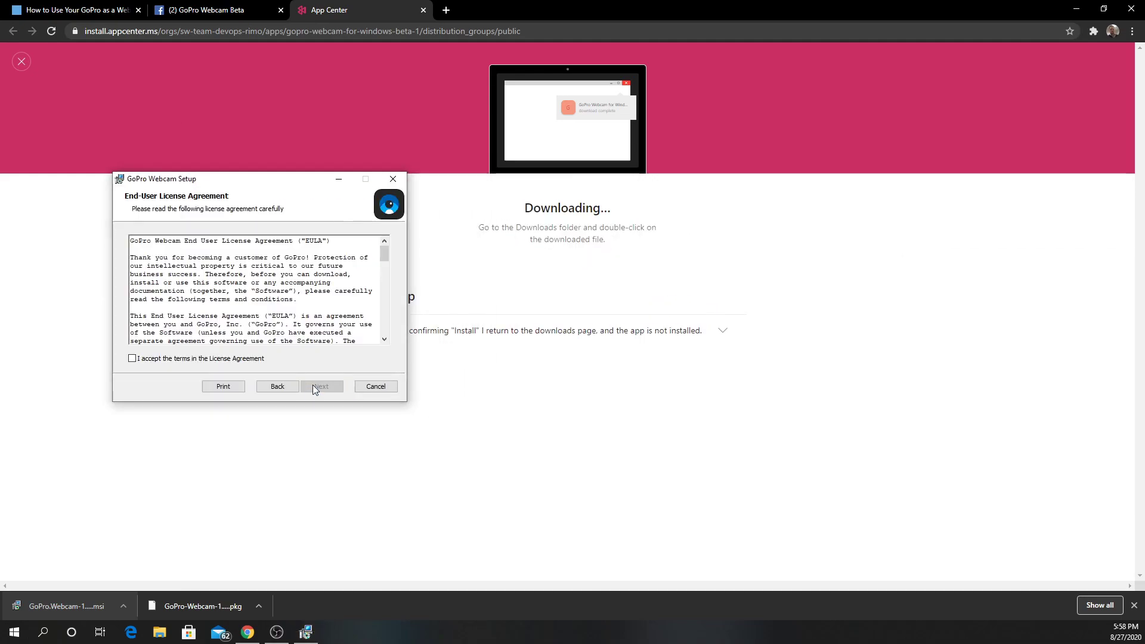
click(204, 358)
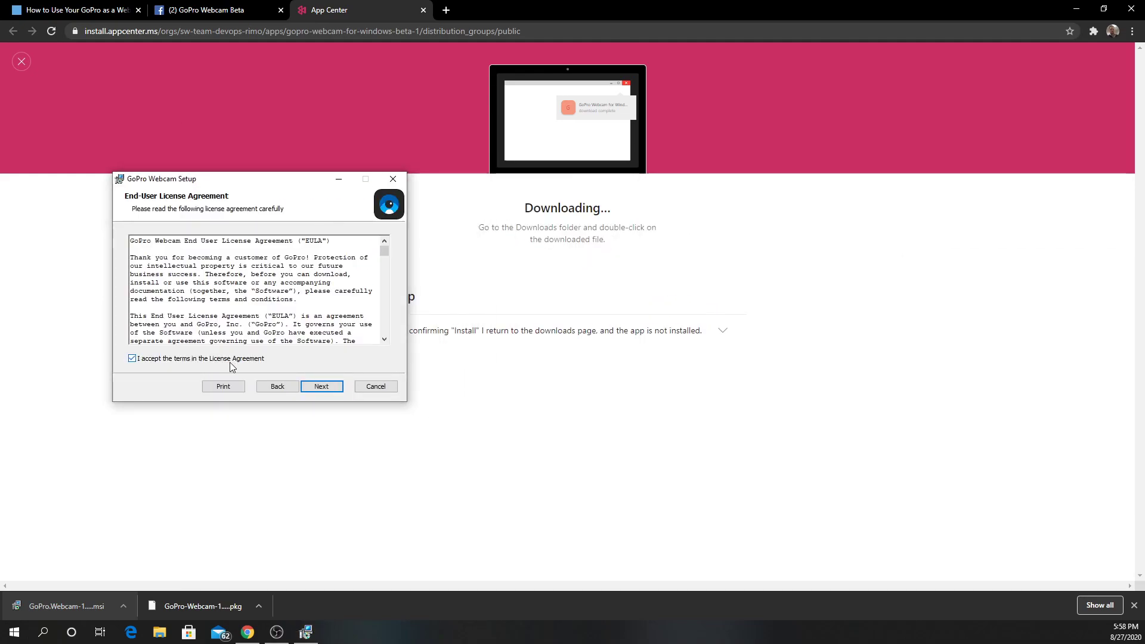
click(322, 387)
click(324, 387)
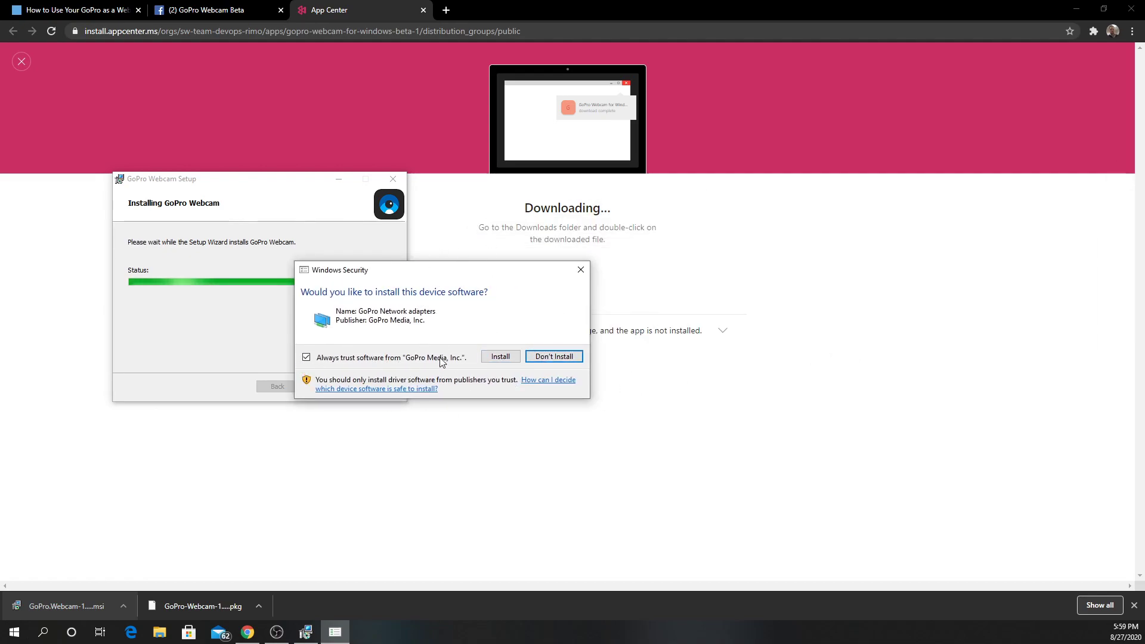
Step: Allow the GoPro network adapter driver, dismiss the attach-your-device notice, and finish setup
click(494, 359)
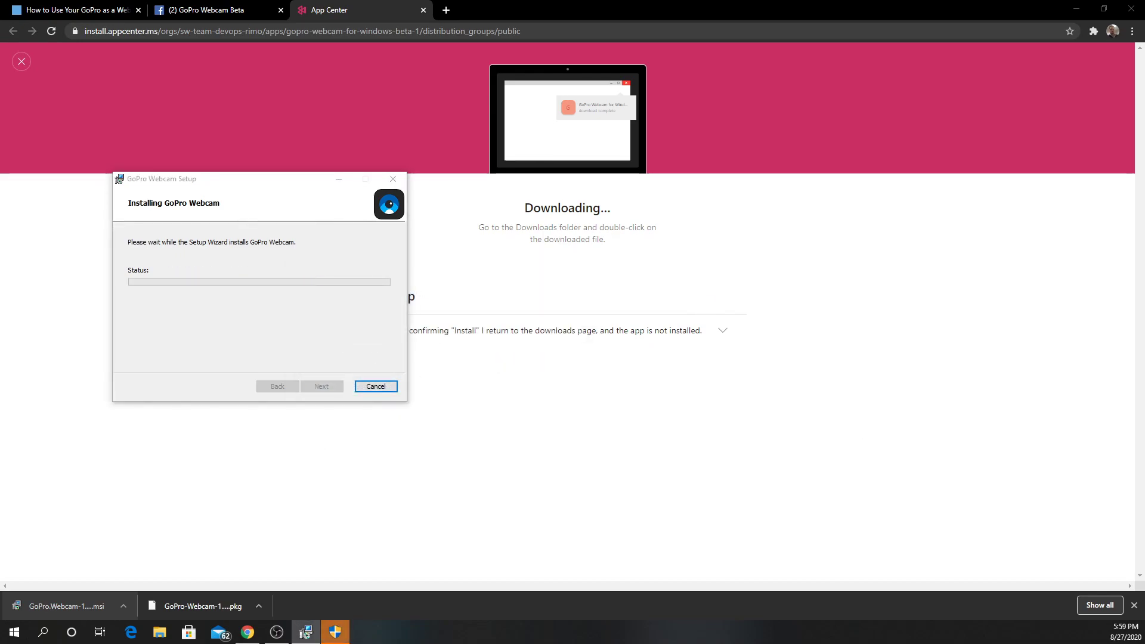
drag(762, 251, 603, 248)
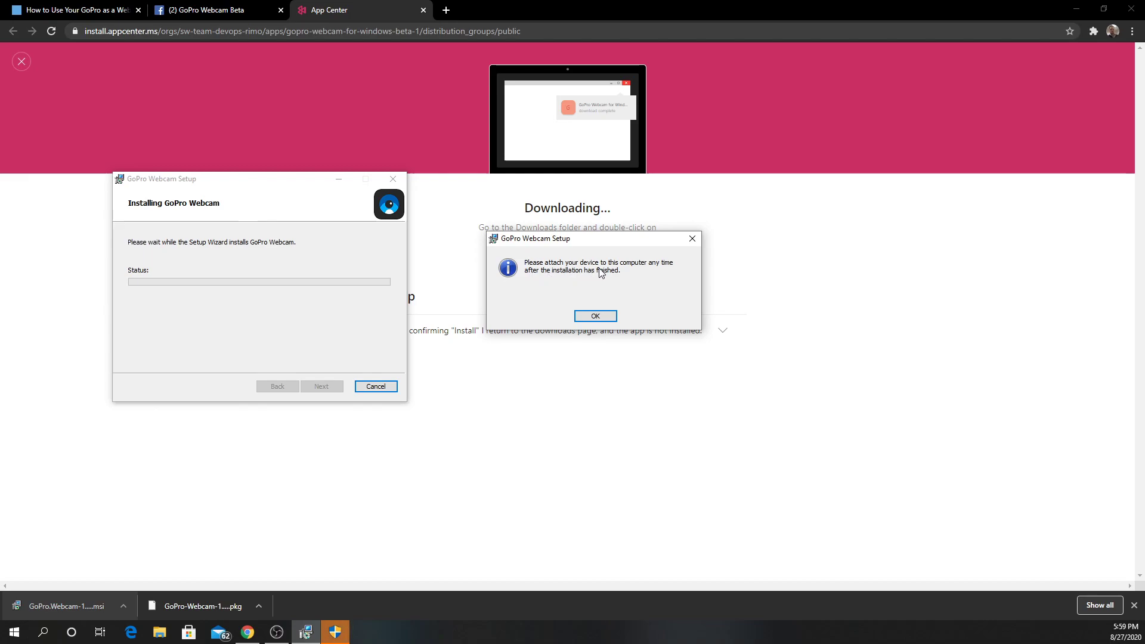
click(590, 317)
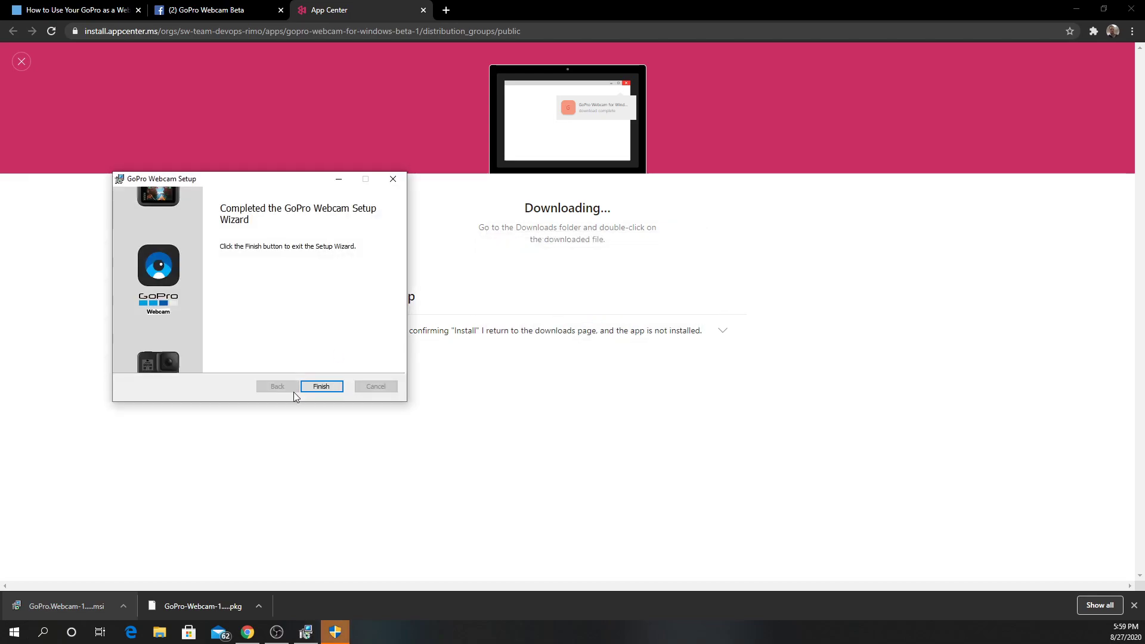
click(320, 386)
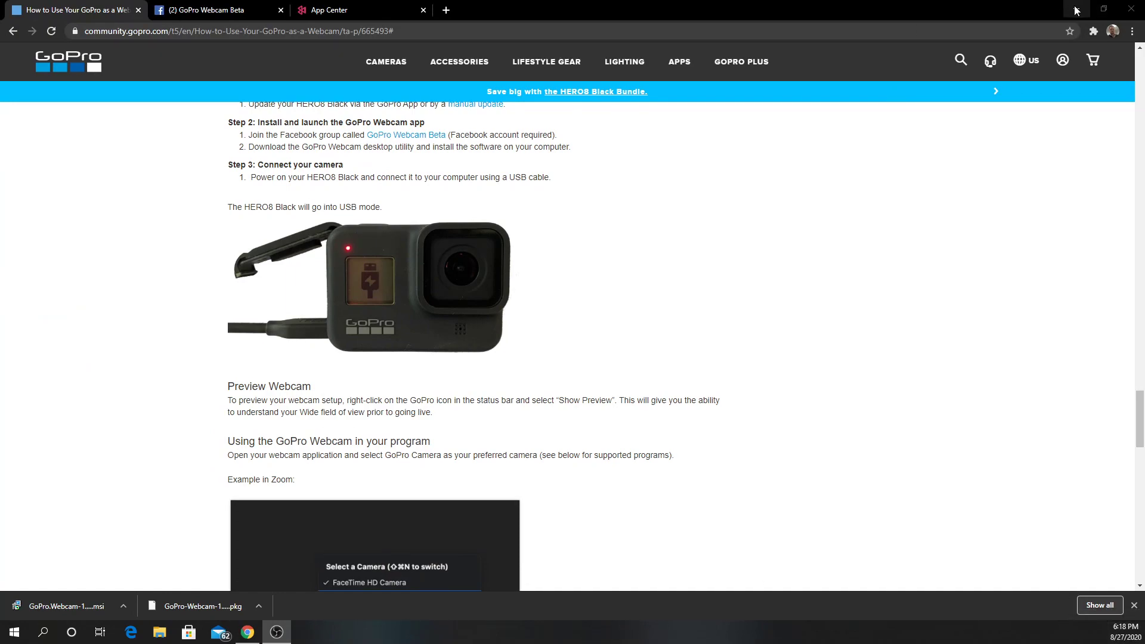
Step: Minimize Chrome, open Show Preview from the GoPro Webcam tray icon, and centre the preview window
click(1080, 9)
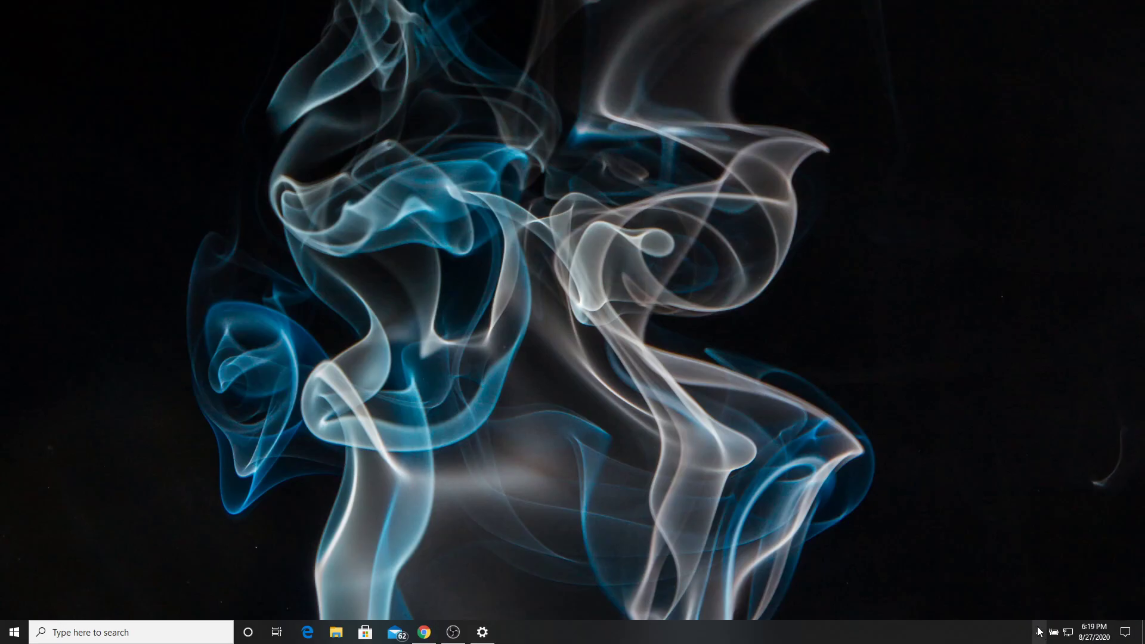
click(1039, 632)
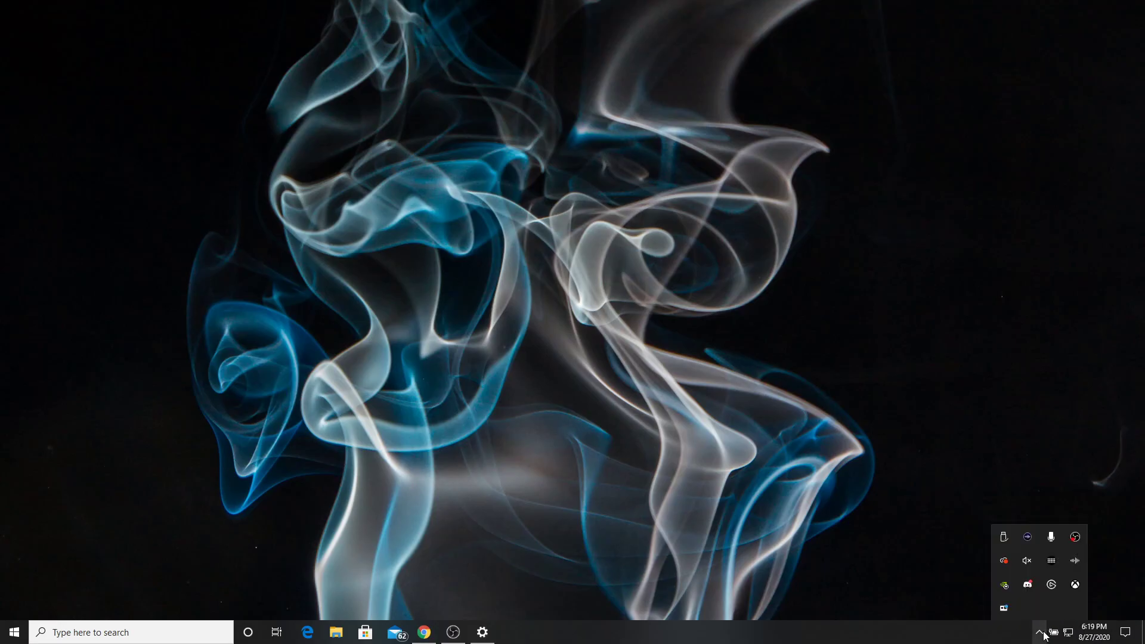
right_click(1004, 609)
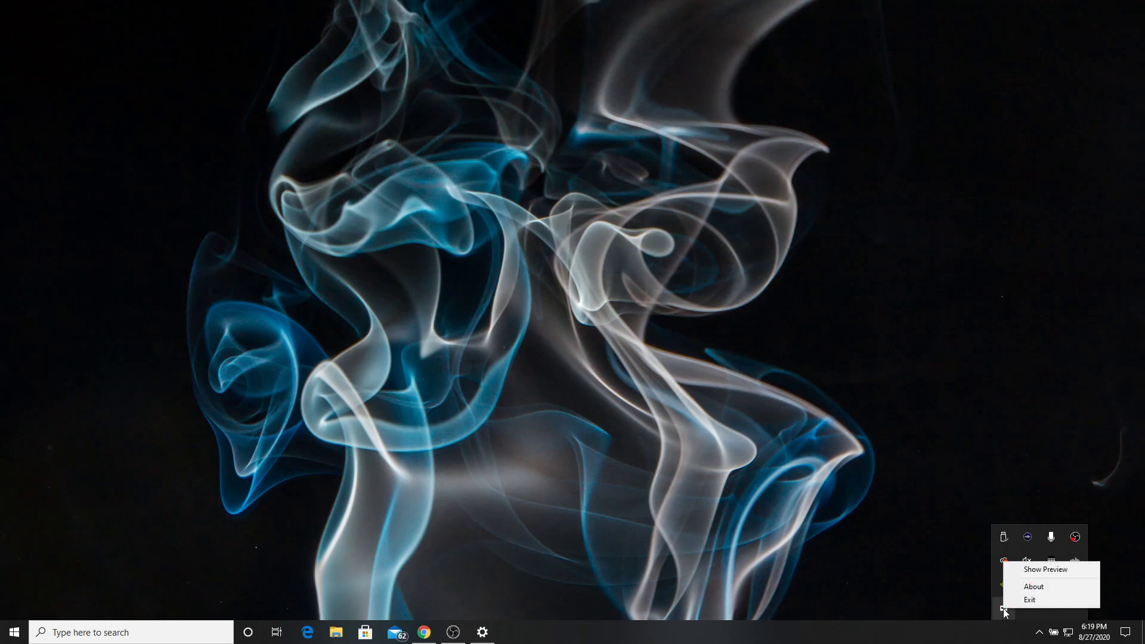
click(1044, 570)
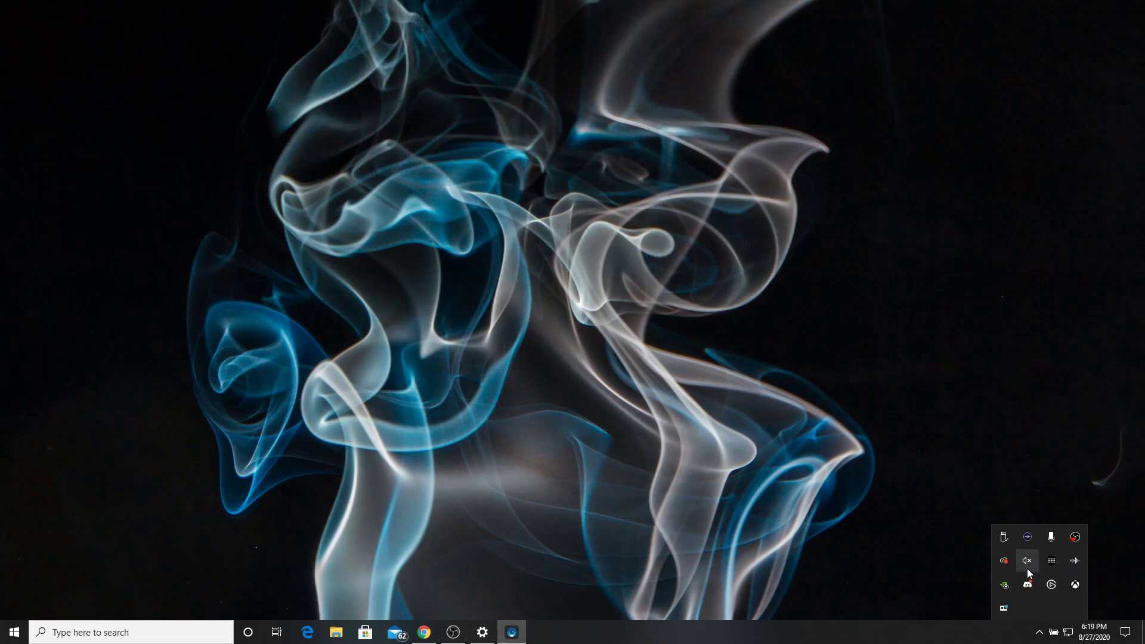
drag(1029, 338, 460, 166)
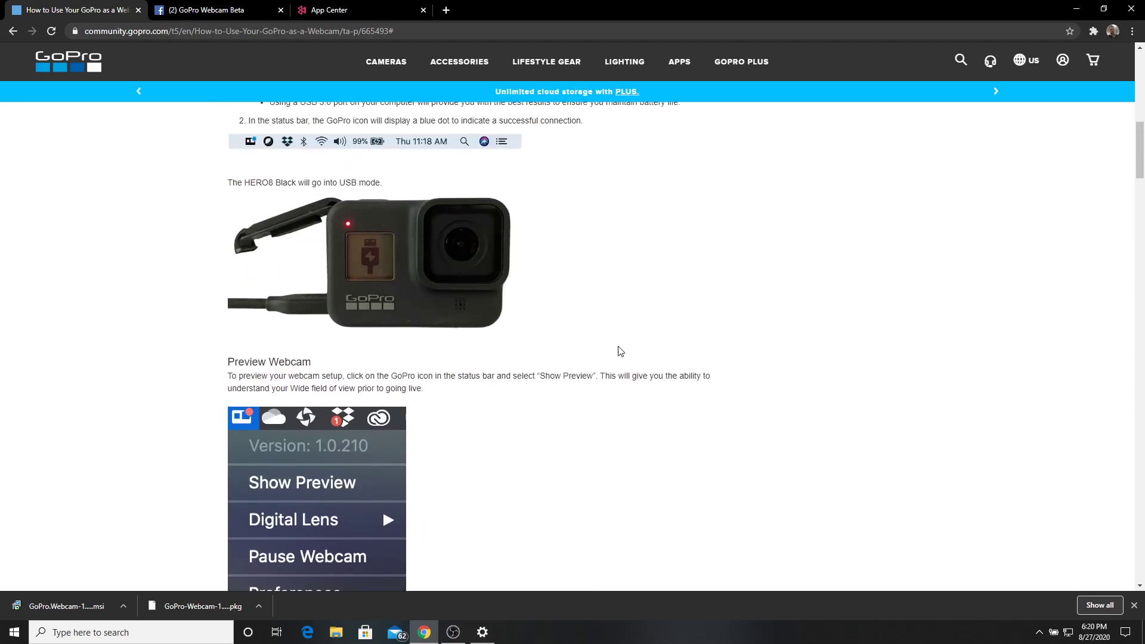
Step: Follow Step 1's 'manual update' link to GoPro's HERO8 Black manual update page
scroll(620, 351, up, 5)
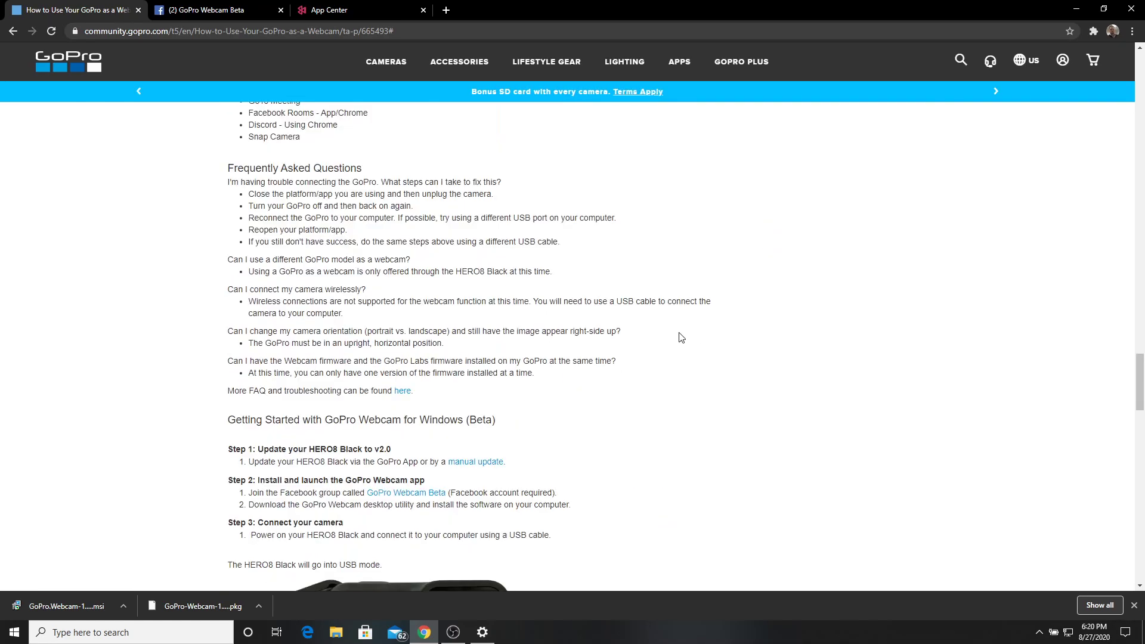
scroll(678, 335, down, 8)
scroll(636, 310, up, 2)
click(481, 227)
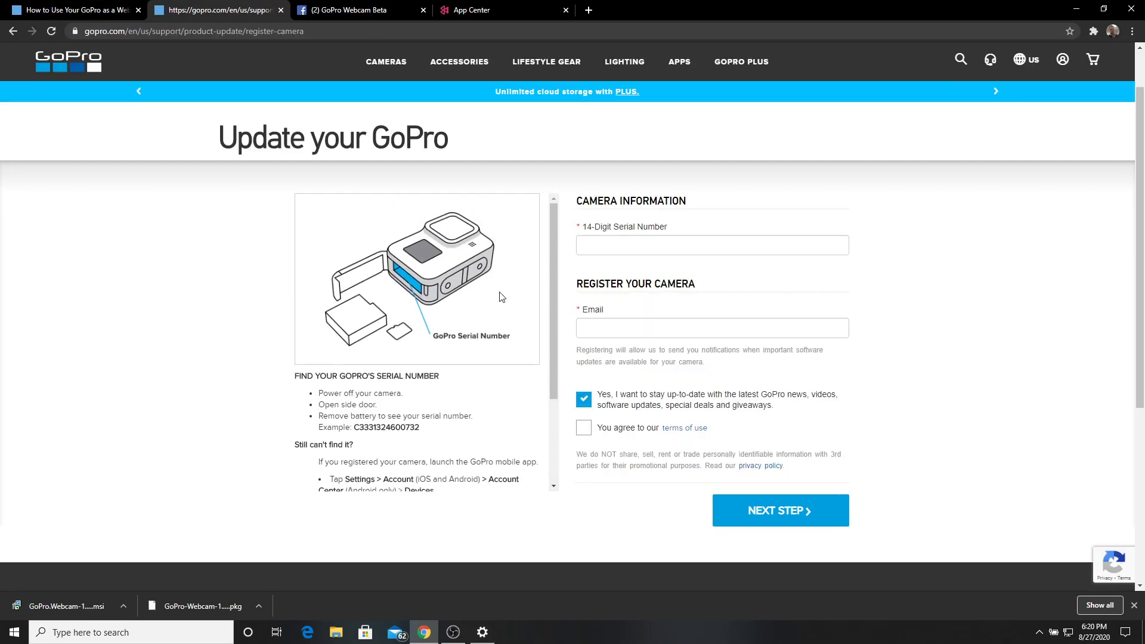
scroll(501, 297, down, 3)
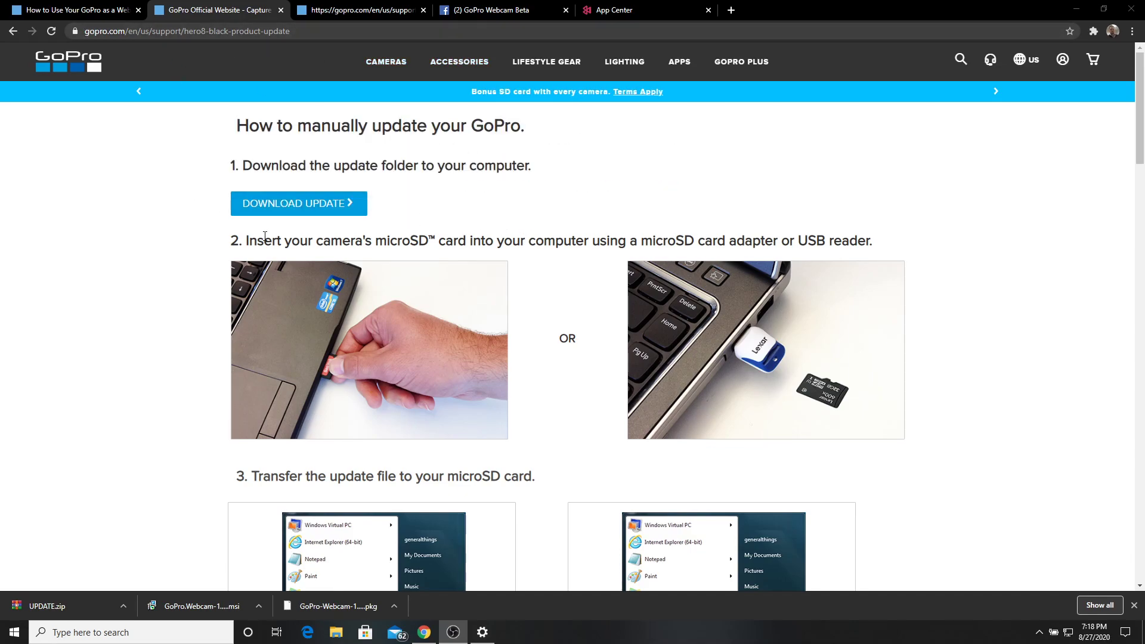
Step: Scroll through the manual update page's steps down to the footer and back up
scroll(199, 249, down, 4)
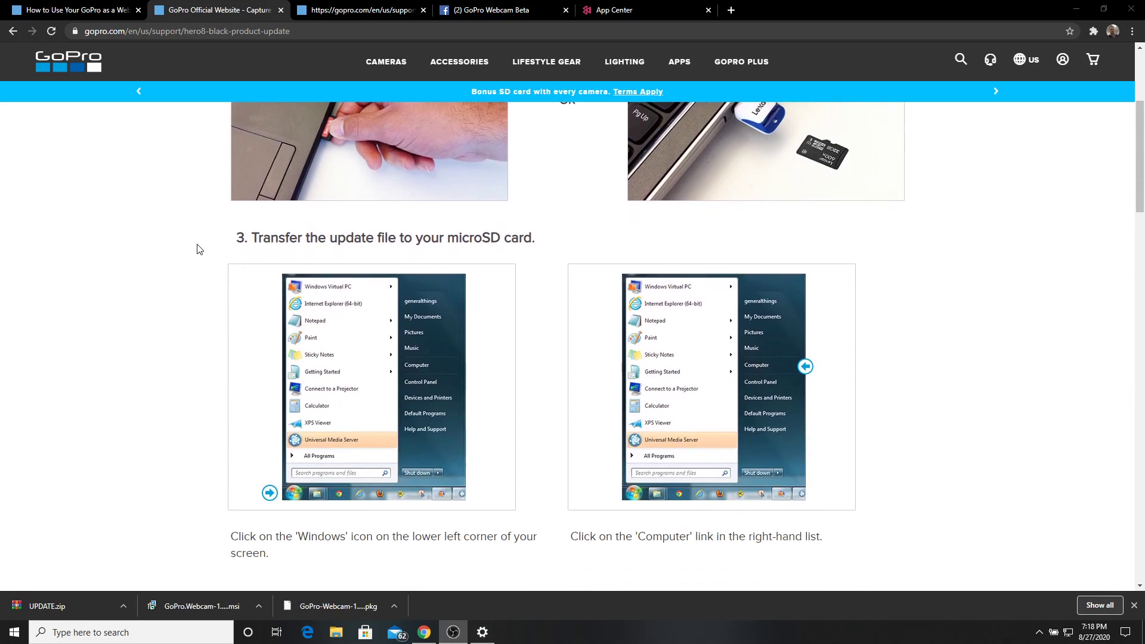
scroll(199, 249, up, 4)
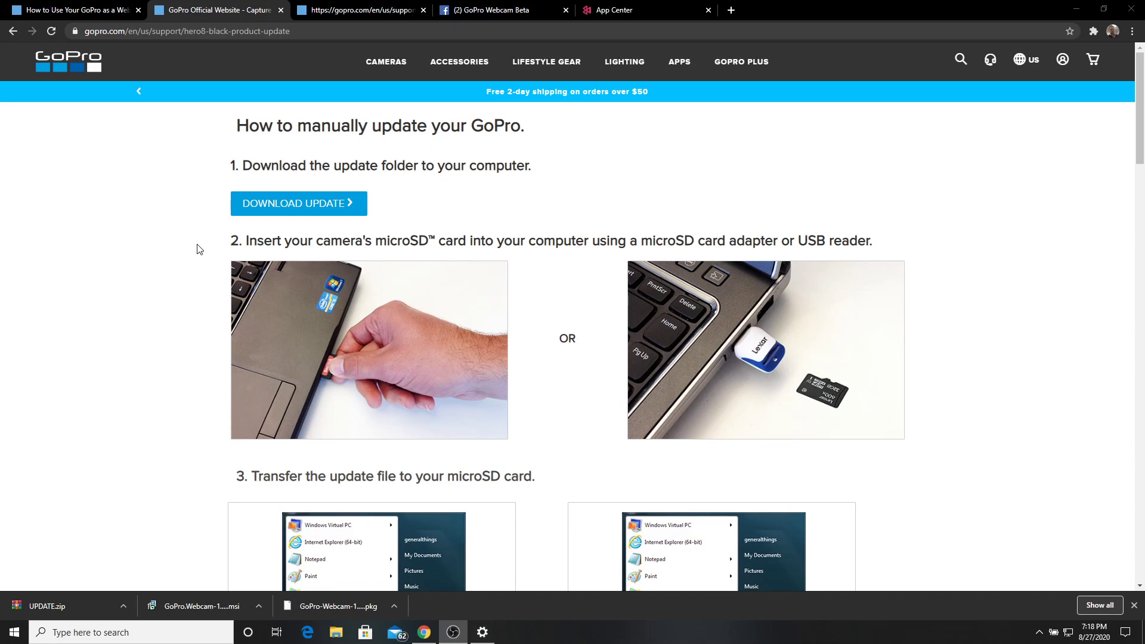
scroll(199, 249, down, 11)
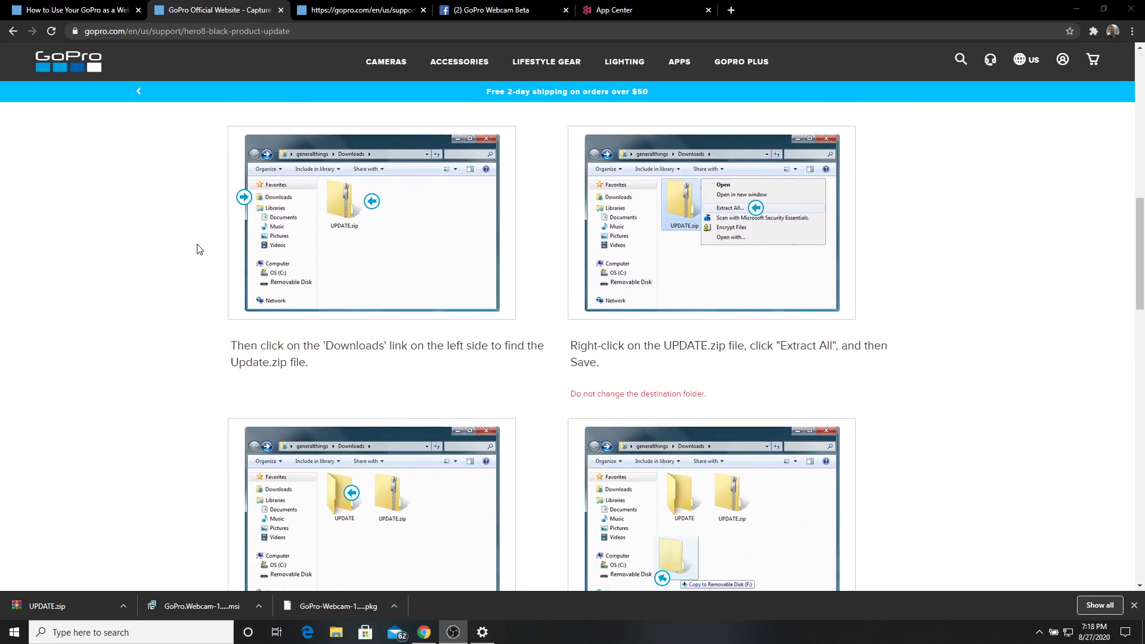
scroll(199, 249, down, 16)
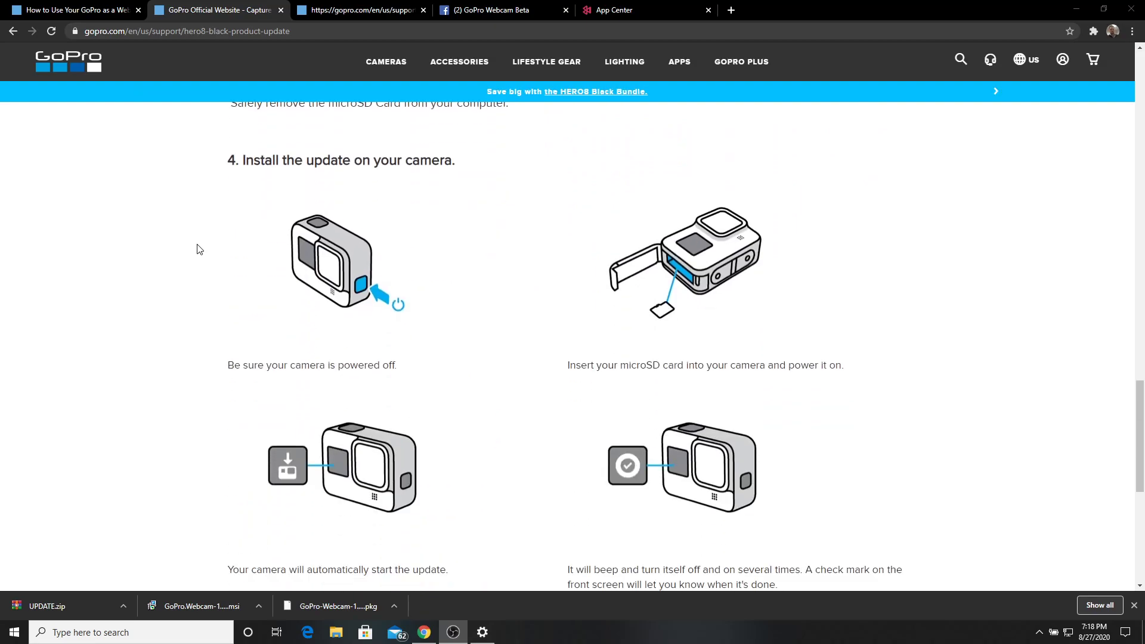
scroll(198, 248, down, 4)
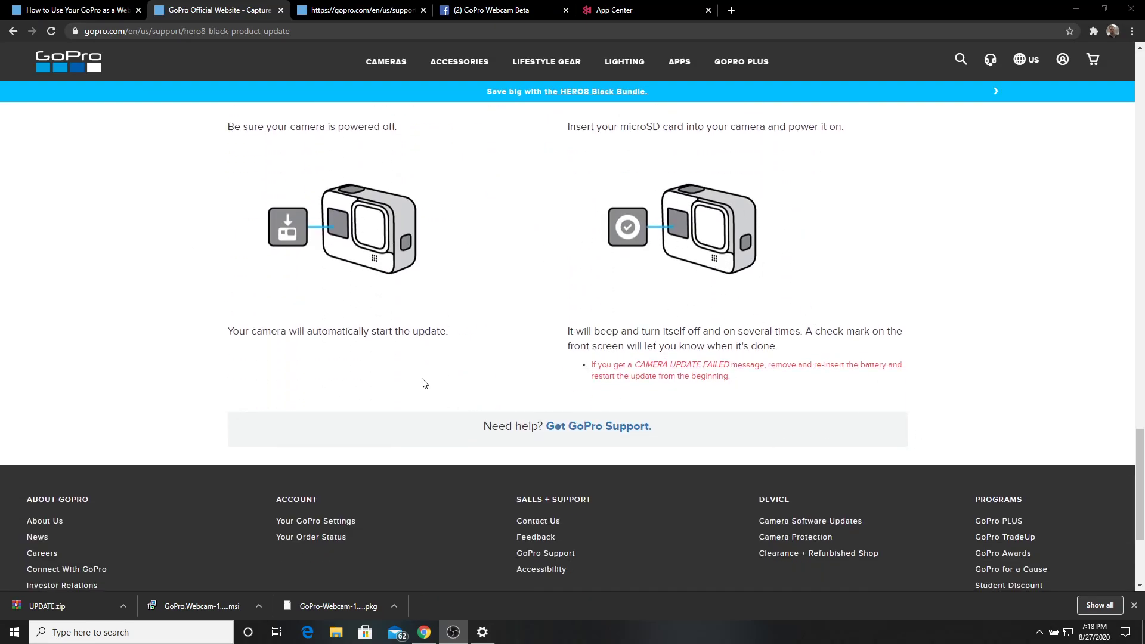
scroll(420, 365, up, 20)
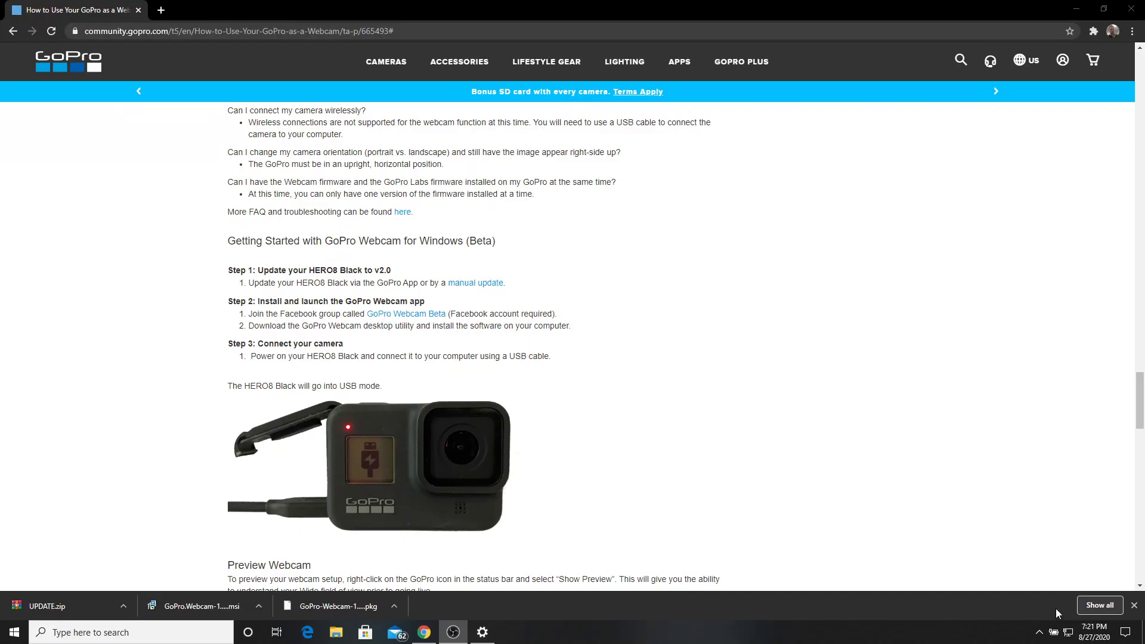
Step: Show the taskbar's hidden background-app icons
click(1039, 632)
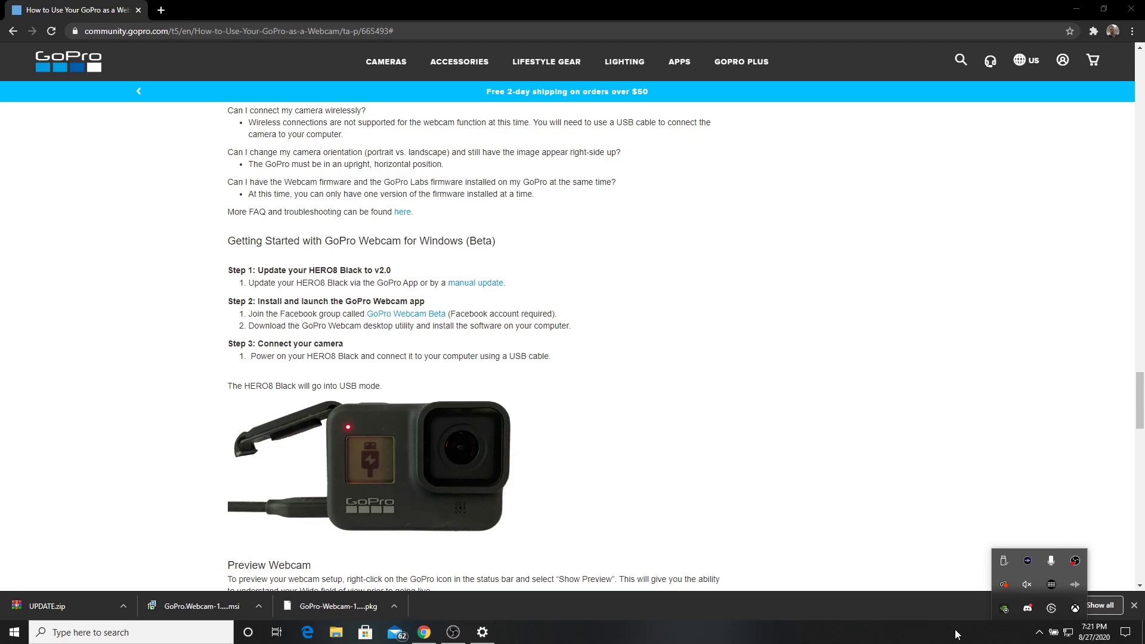
Step: Search 'gopr' to launch GoPro Webcam, then choose Show Preview from its tray icon
click(130, 637)
text(gopr)
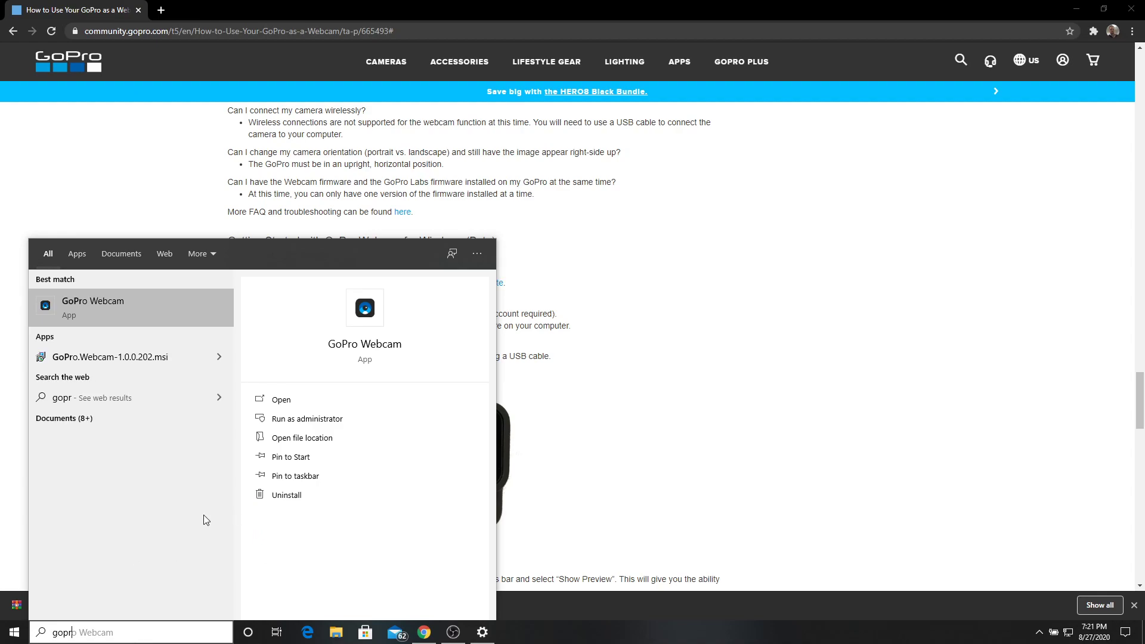
click(109, 316)
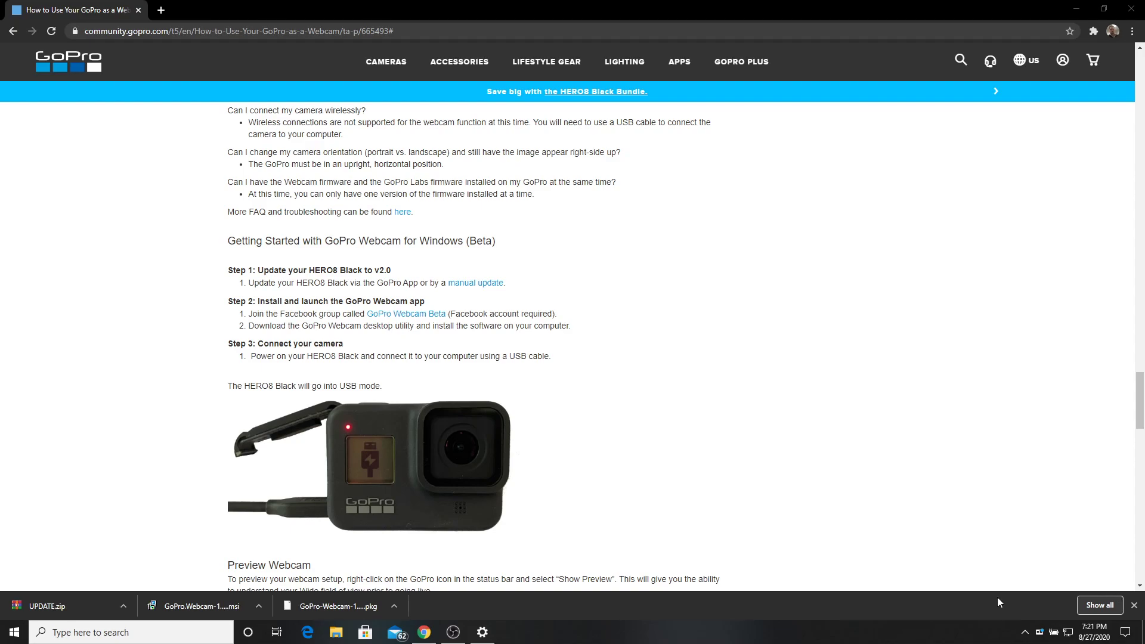
right_click(1040, 635)
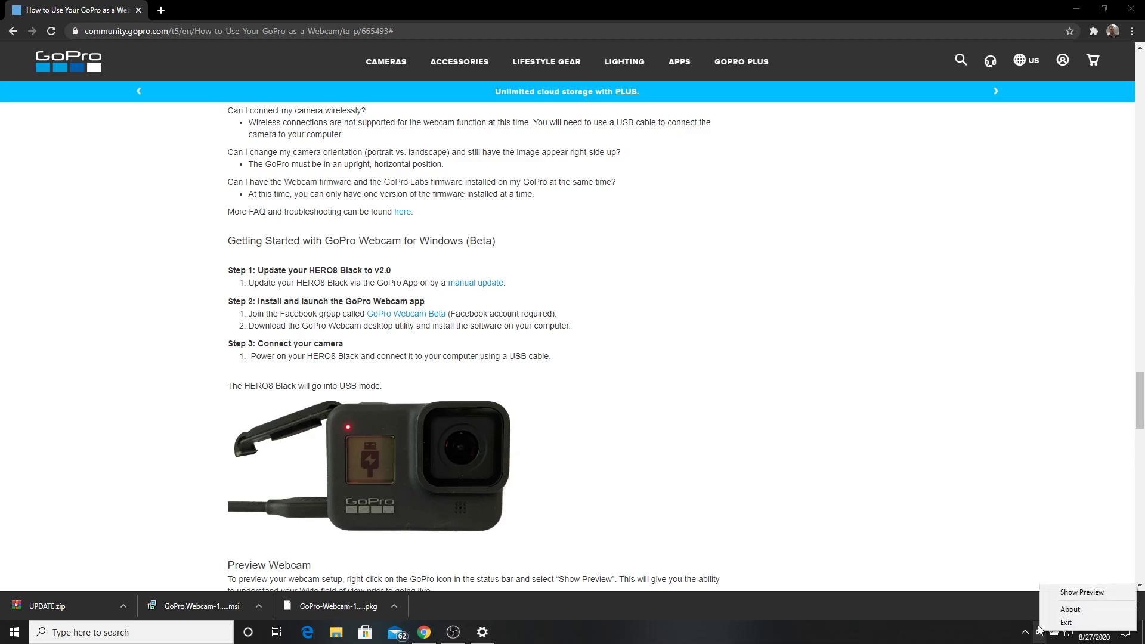
click(1070, 593)
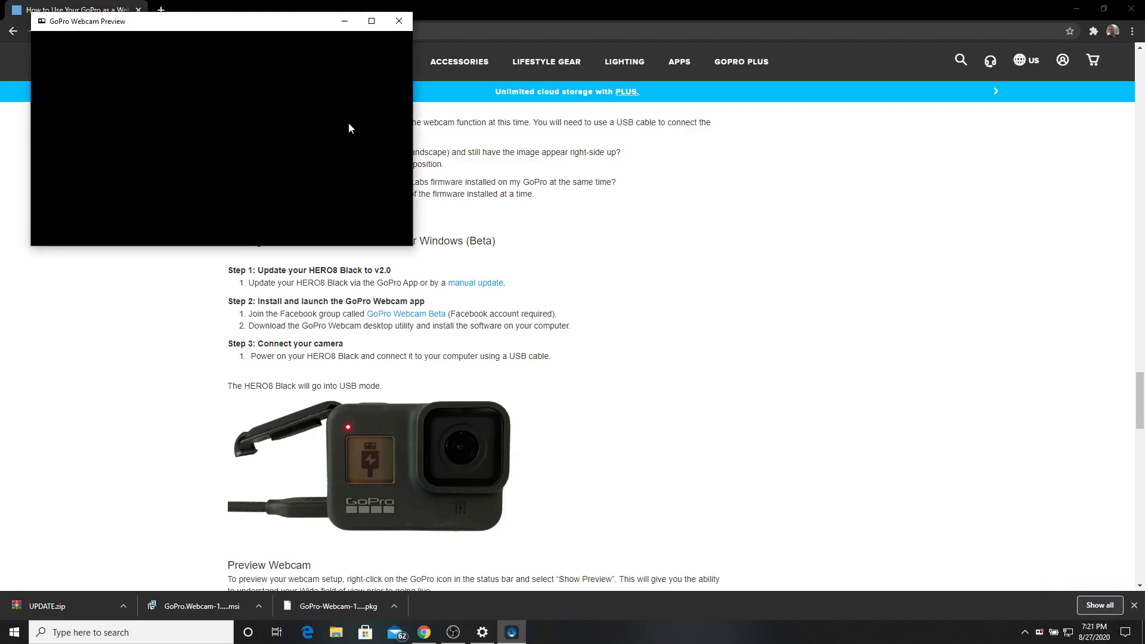
Step: Scroll the GoPro guide down to the supported-tools list, then switch to OBS Studio
scroll(724, 448, down, 9)
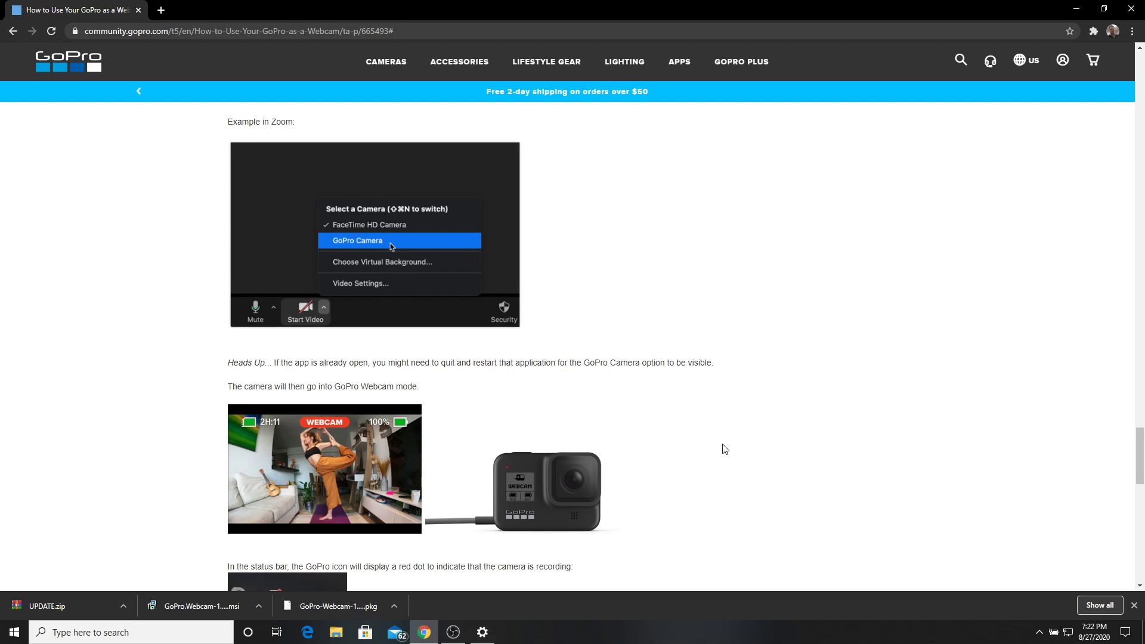
scroll(734, 442, down, 4)
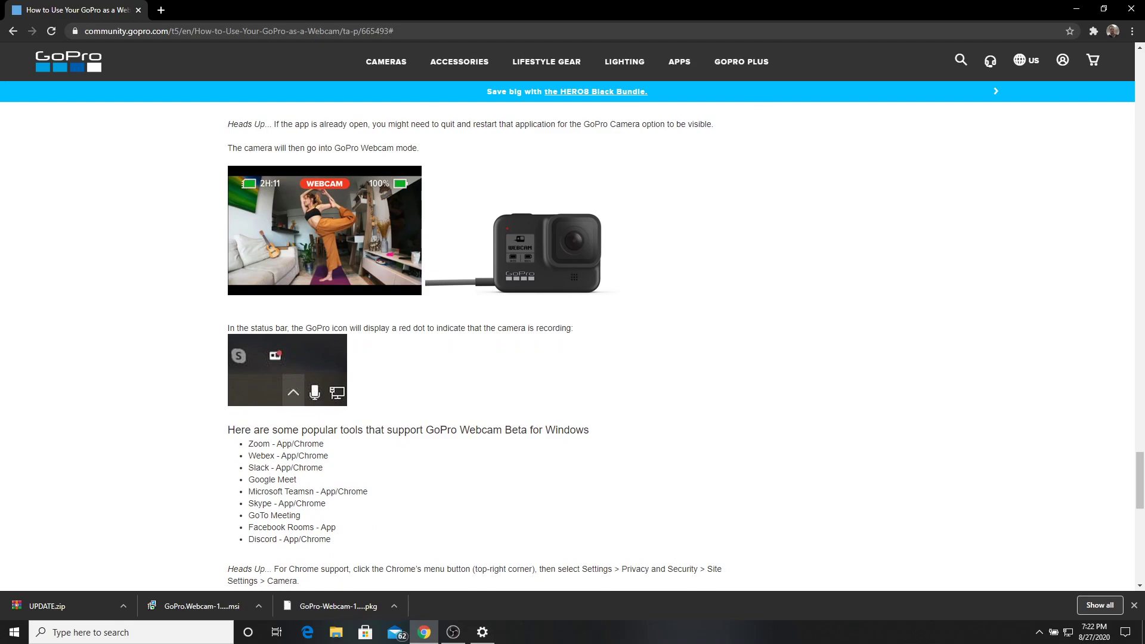
key(alt+Tab)
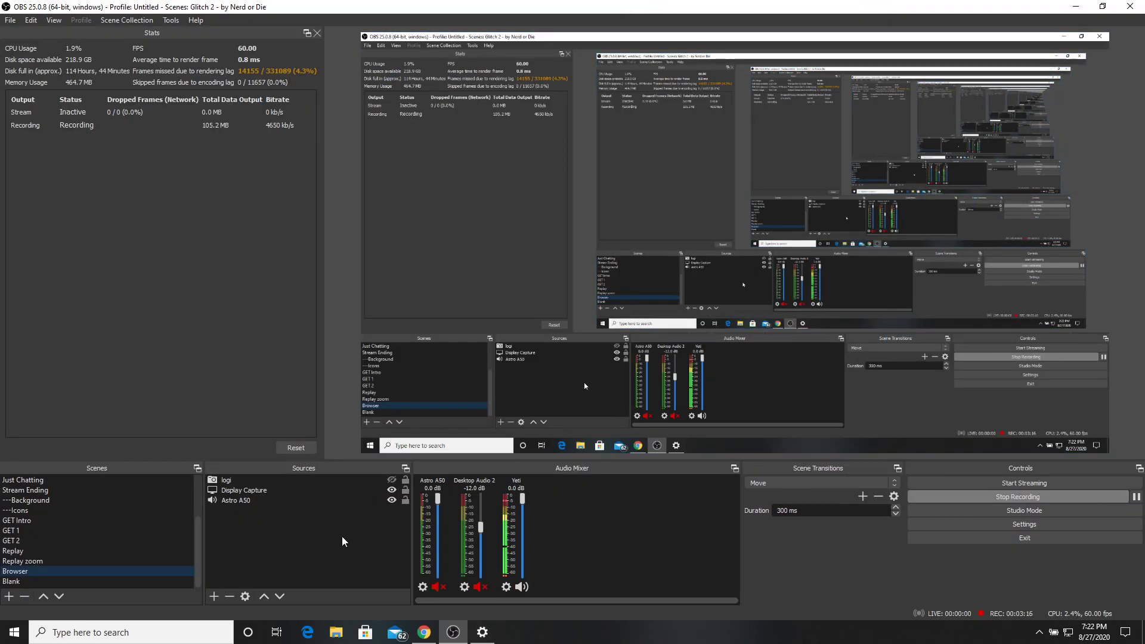
Step: Create a new Video Capture Device source in the current OBS scene's Sources list
click(213, 598)
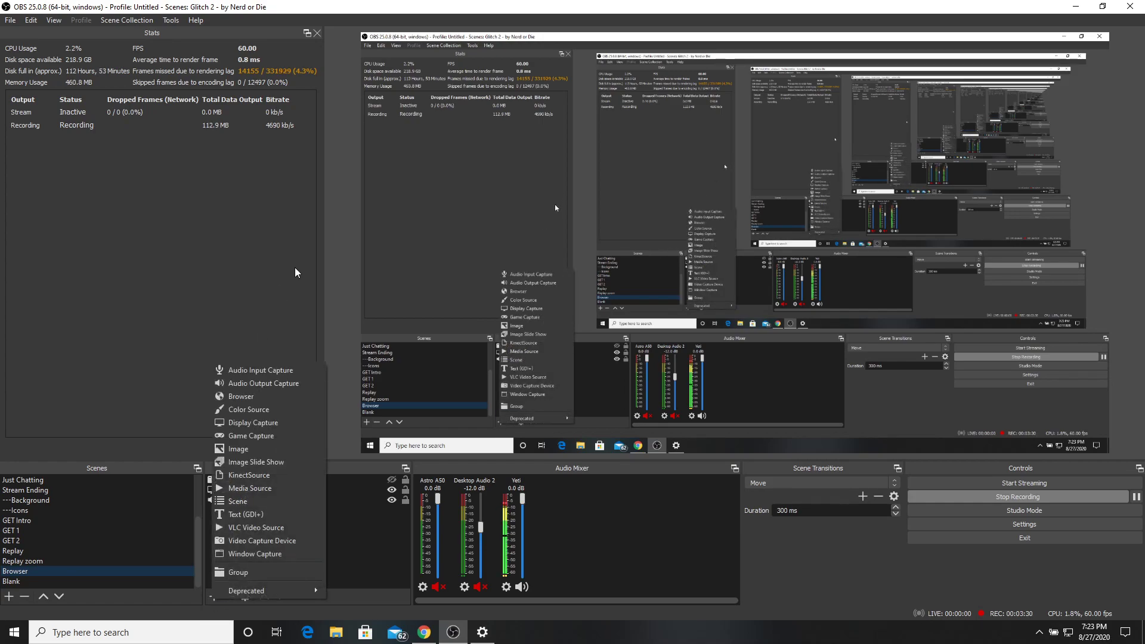
click(278, 543)
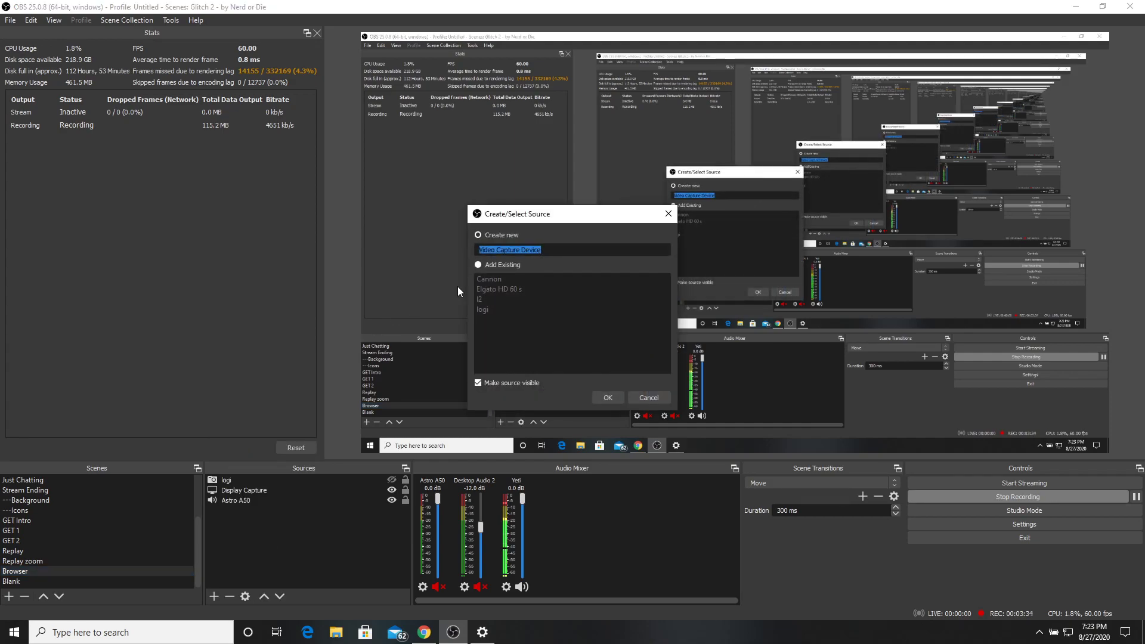
click(600, 399)
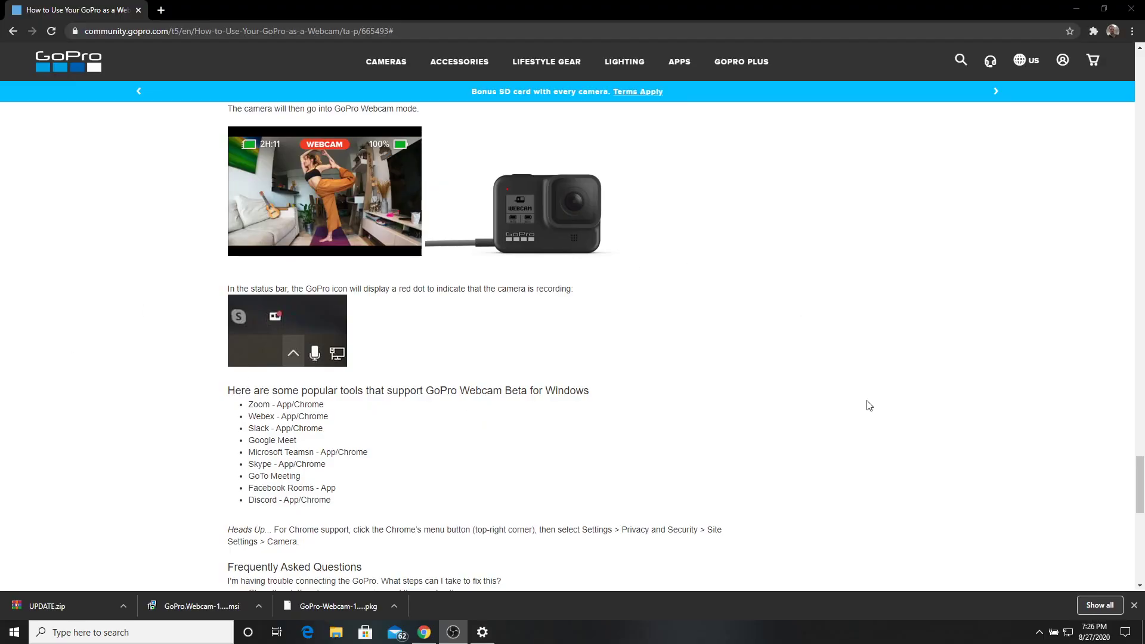
Step: Show the GoPro Webcam preview from its hidden tray icon to see the live camera feed
click(1039, 632)
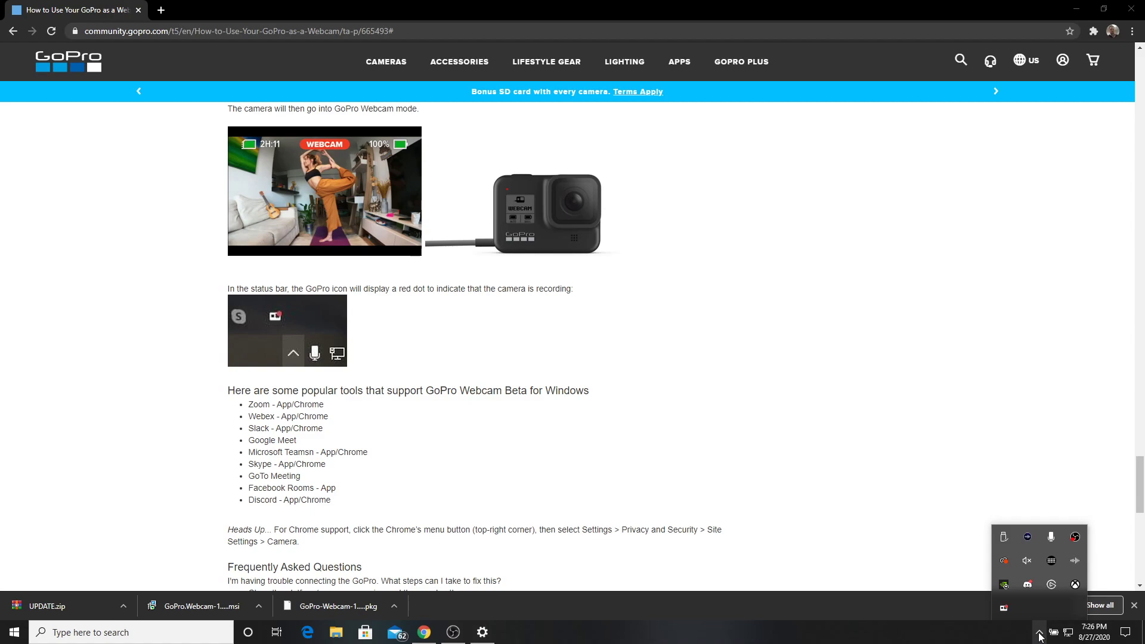
right_click(1004, 607)
click(1038, 572)
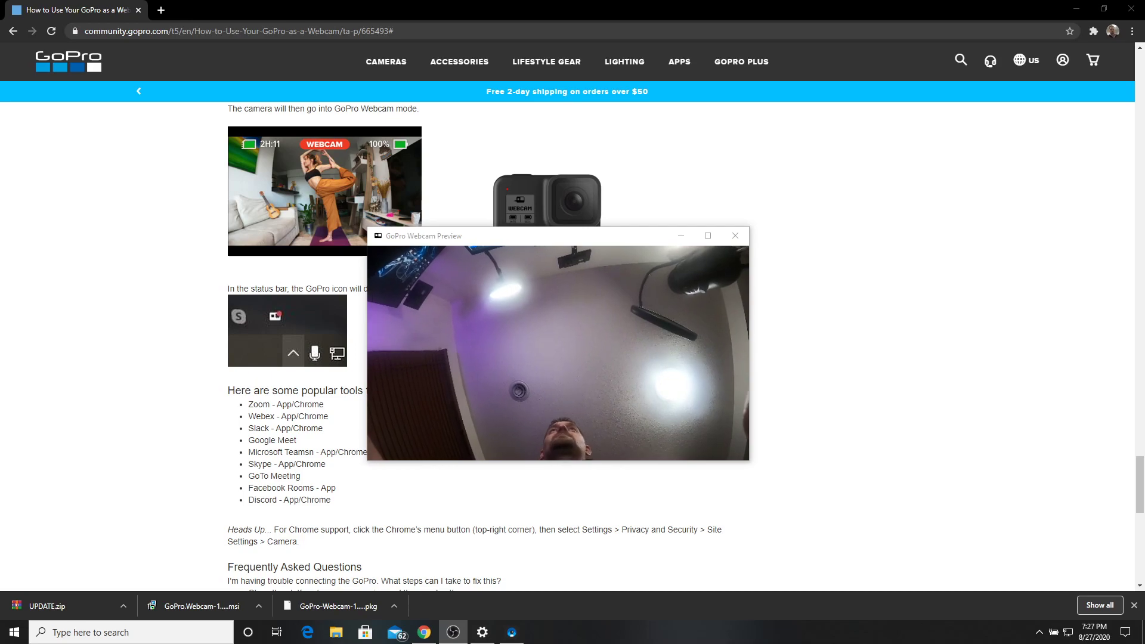
Step: Minimize the GoPro Webcam Preview window
click(680, 235)
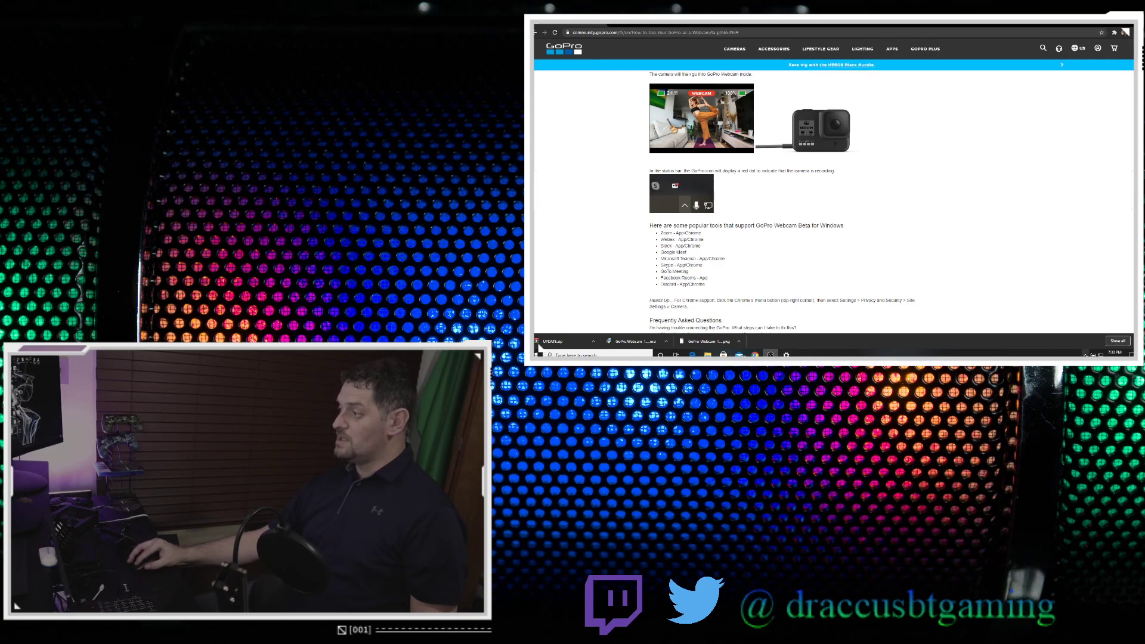
Step: Exit GoPro Webcam from the tray, then relaunch it by searching 'go' in Start
click(1085, 355)
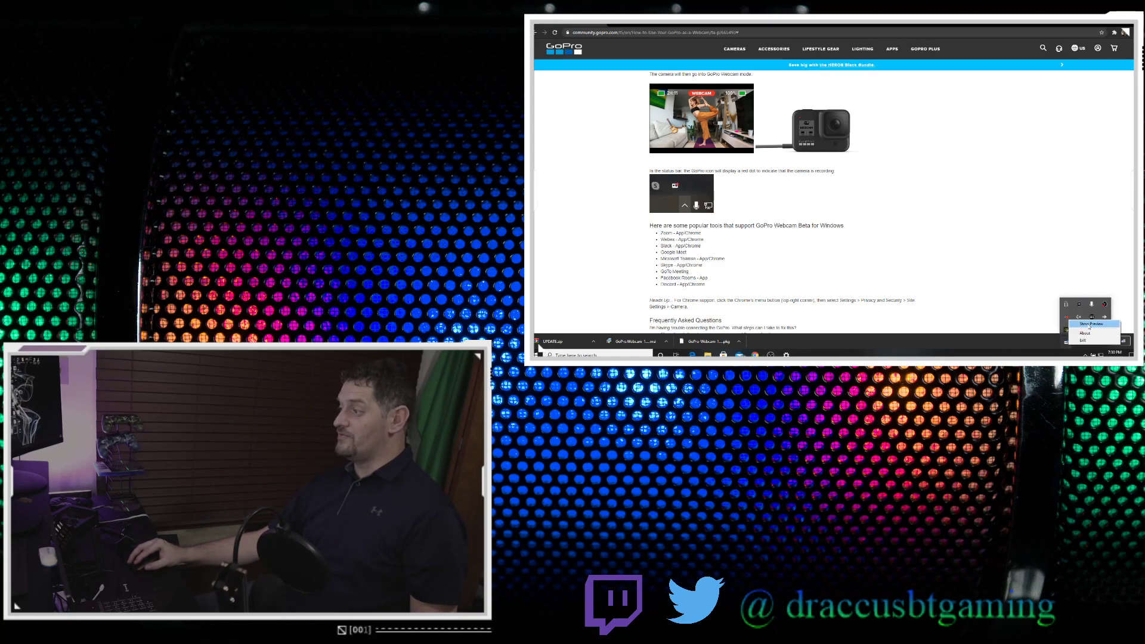
click(1066, 342)
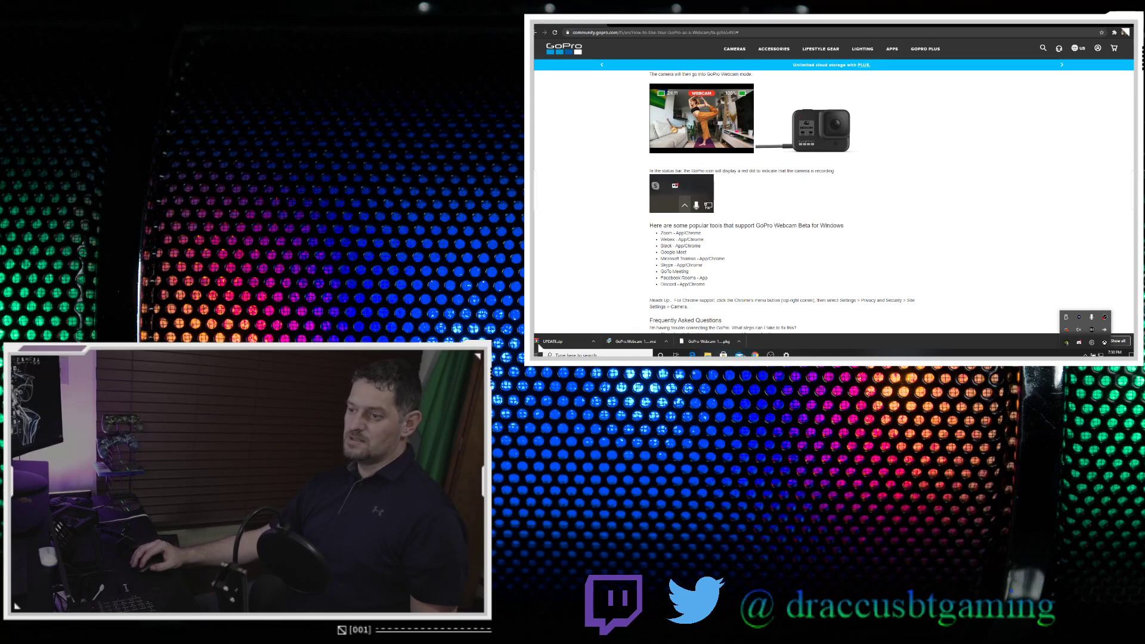
click(537, 353)
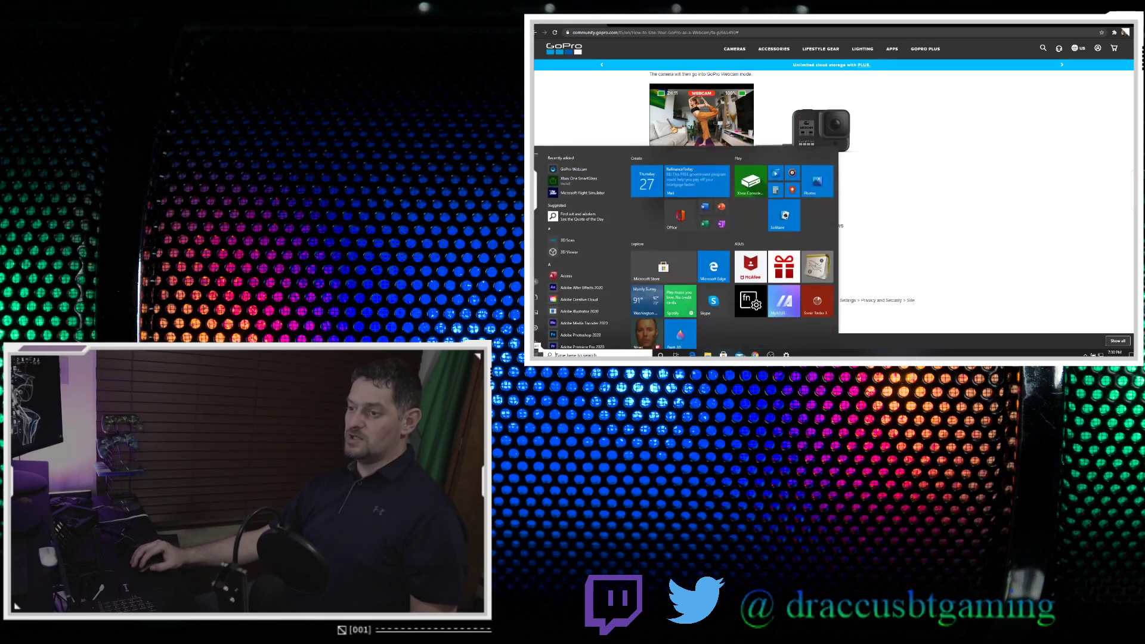
text(go)
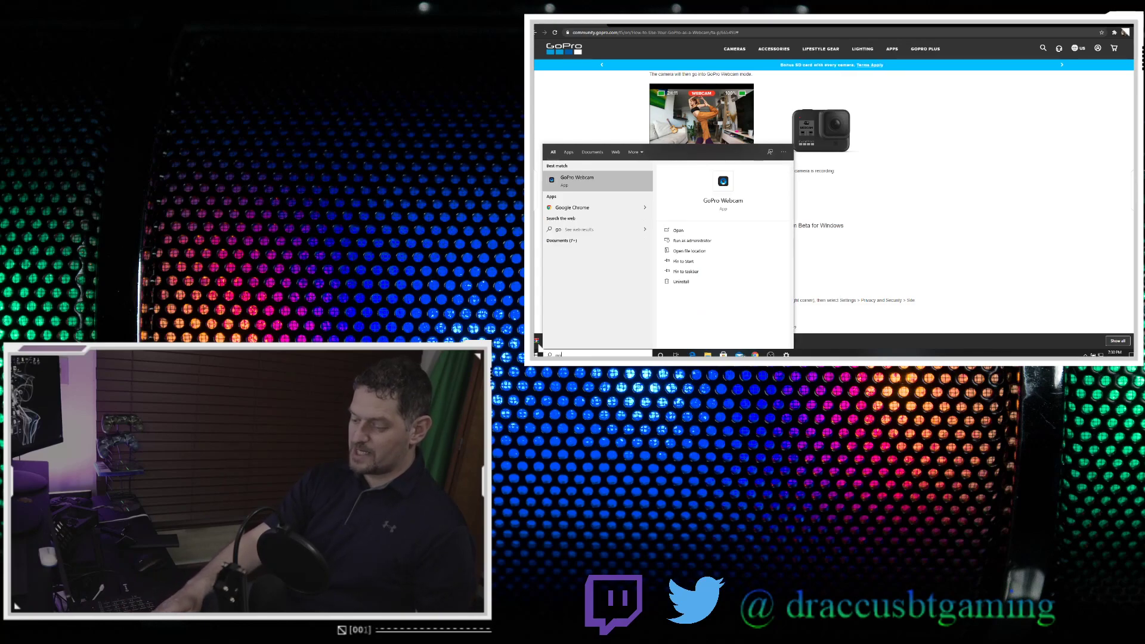
click(596, 182)
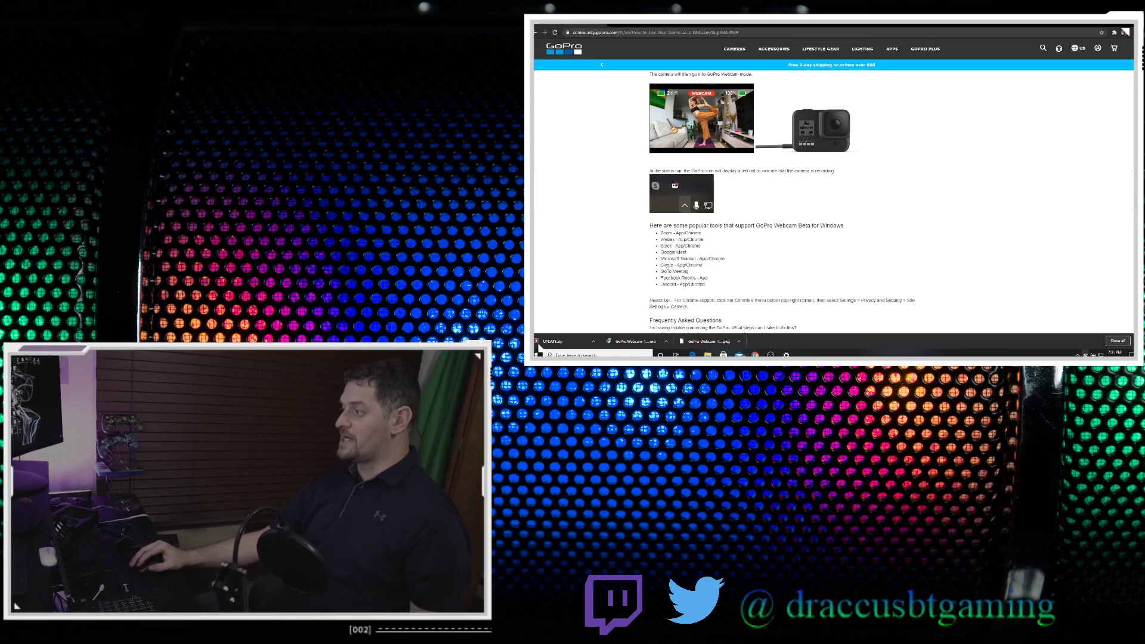
Step: Reopen the GoPro Webcam Preview window from the tray icon's Show Preview option
click(1101, 337)
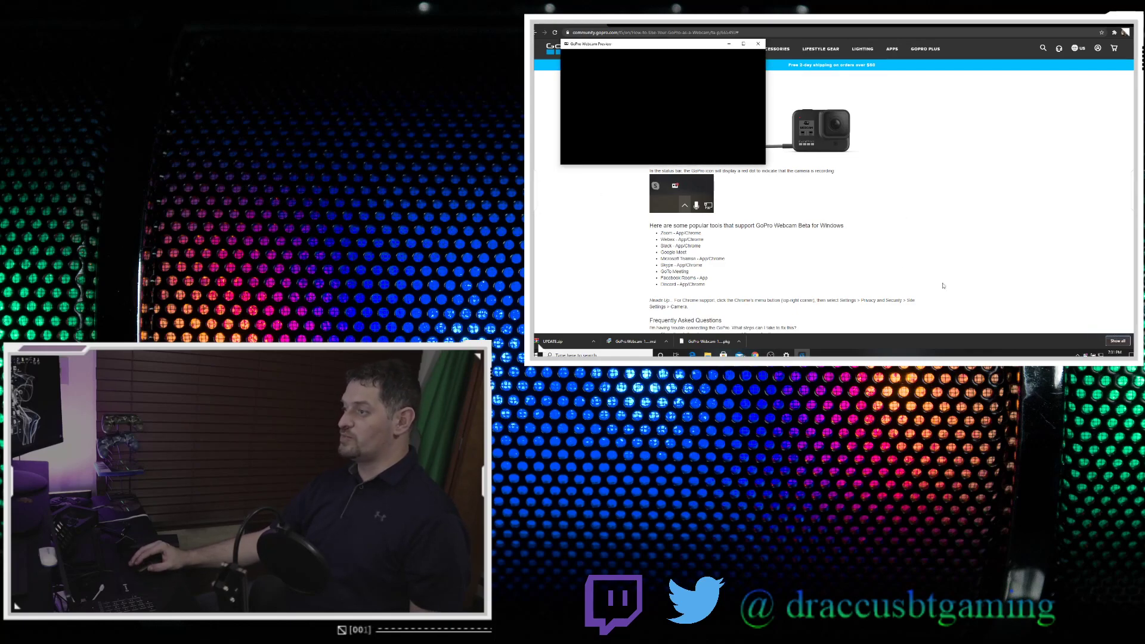